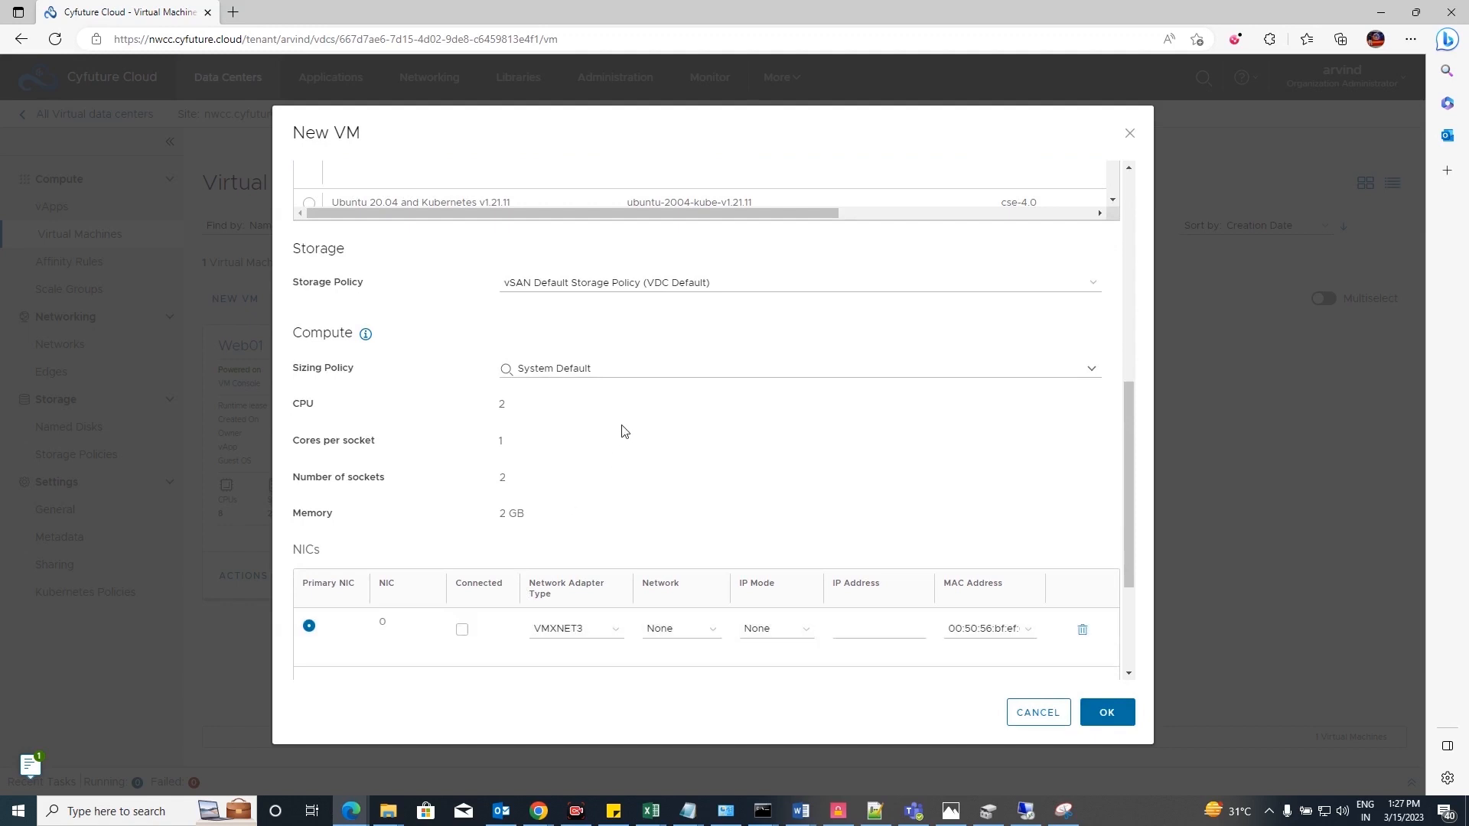
left_click(1093, 370)
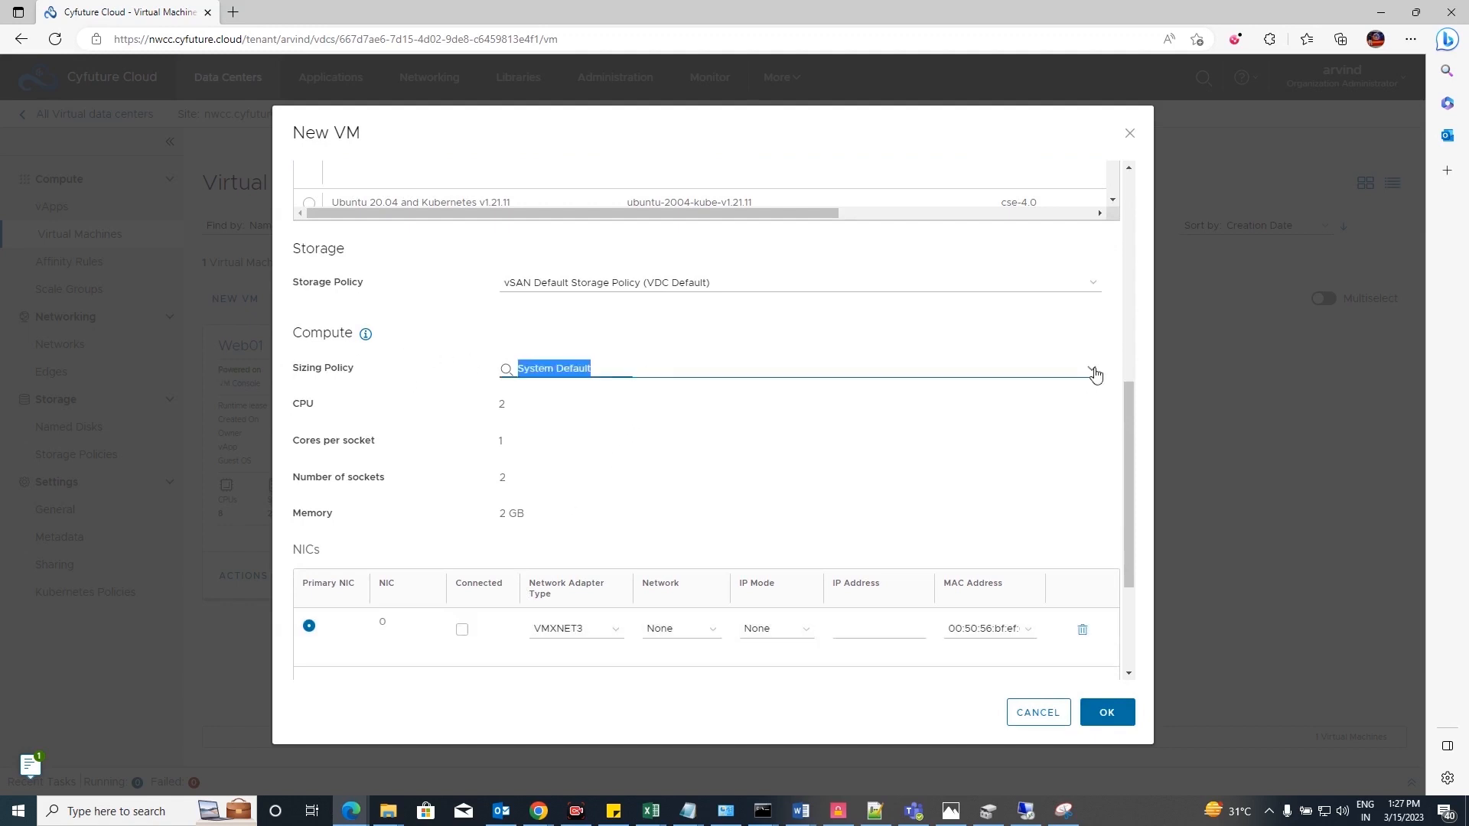
left_click(1093, 370)
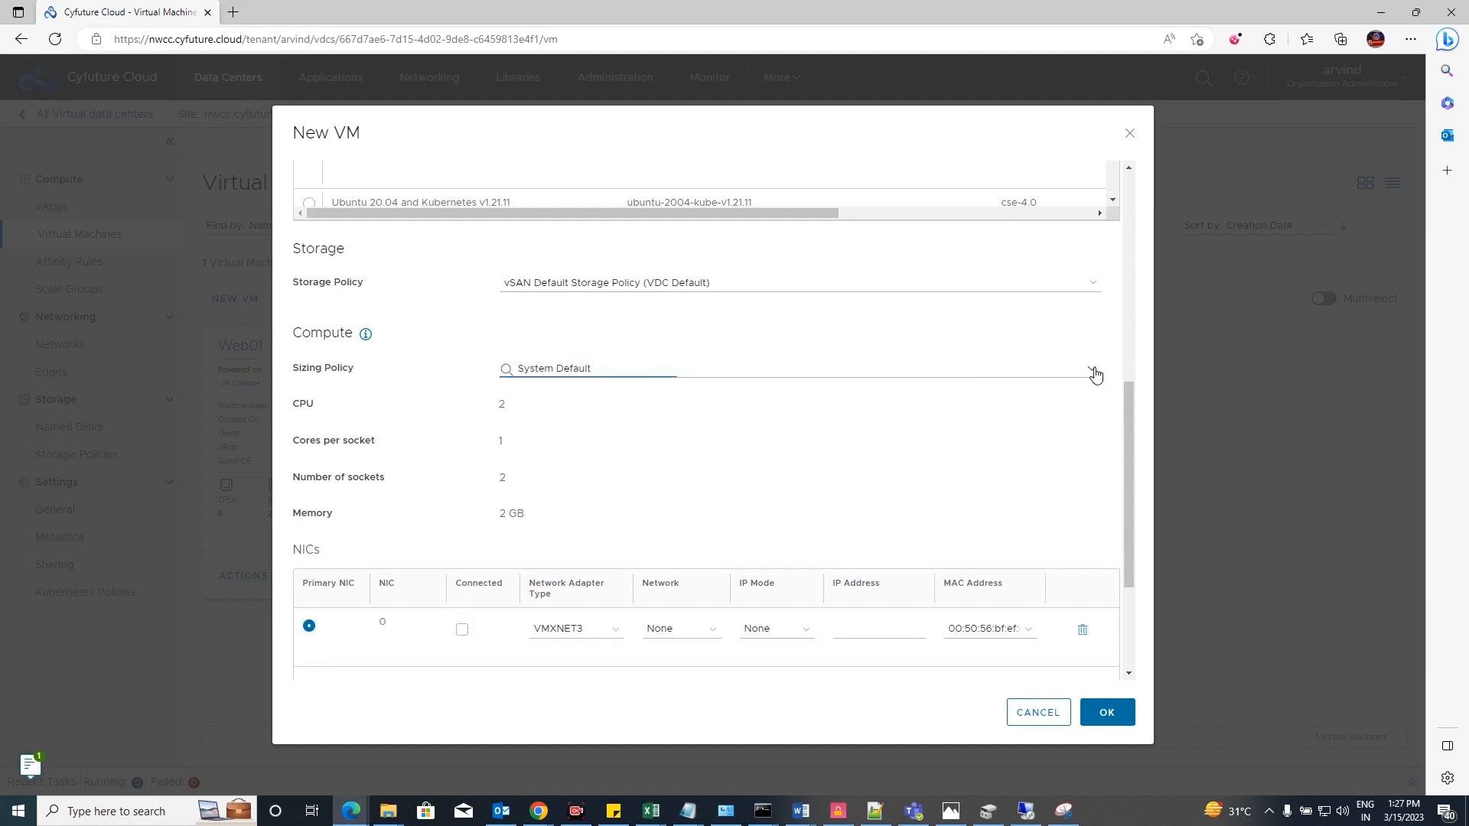
left_click(1079, 451)
- Mark the primary NIC as connected, assign it to internal-network with Static - IP Pool mode, and create the virtual machine
left_click(462, 638)
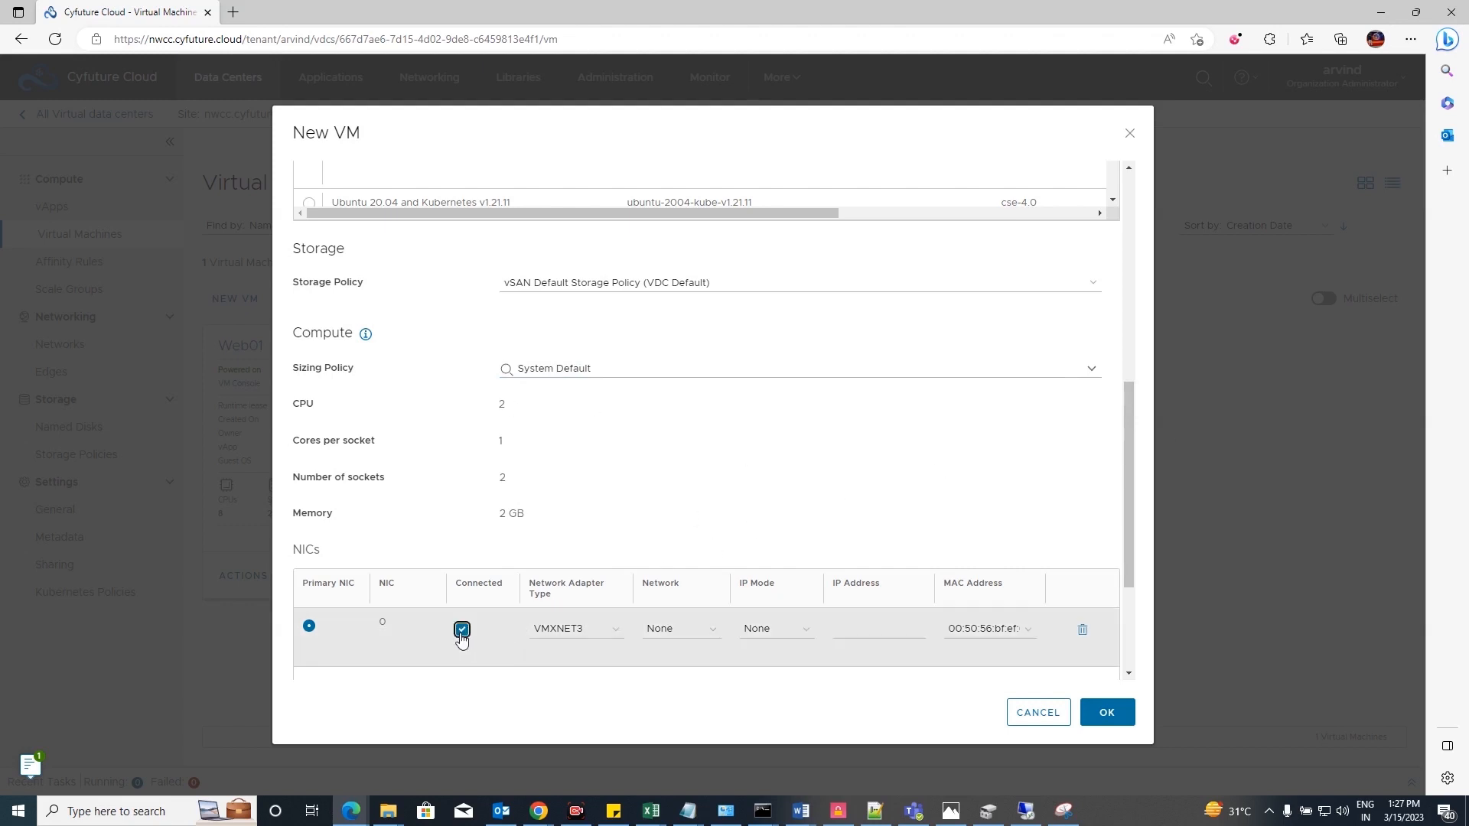
left_click(695, 638)
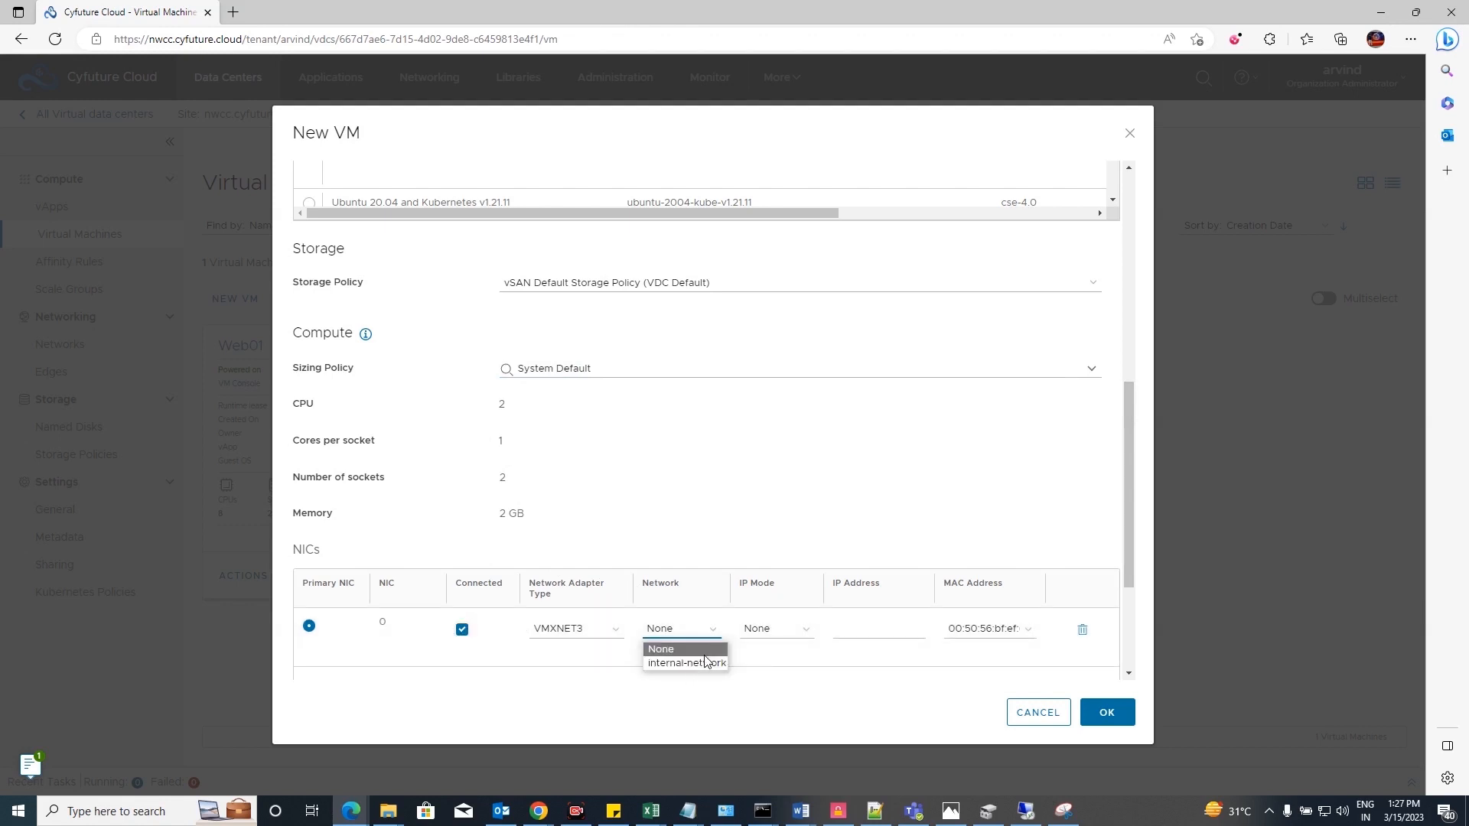
left_click(704, 663)
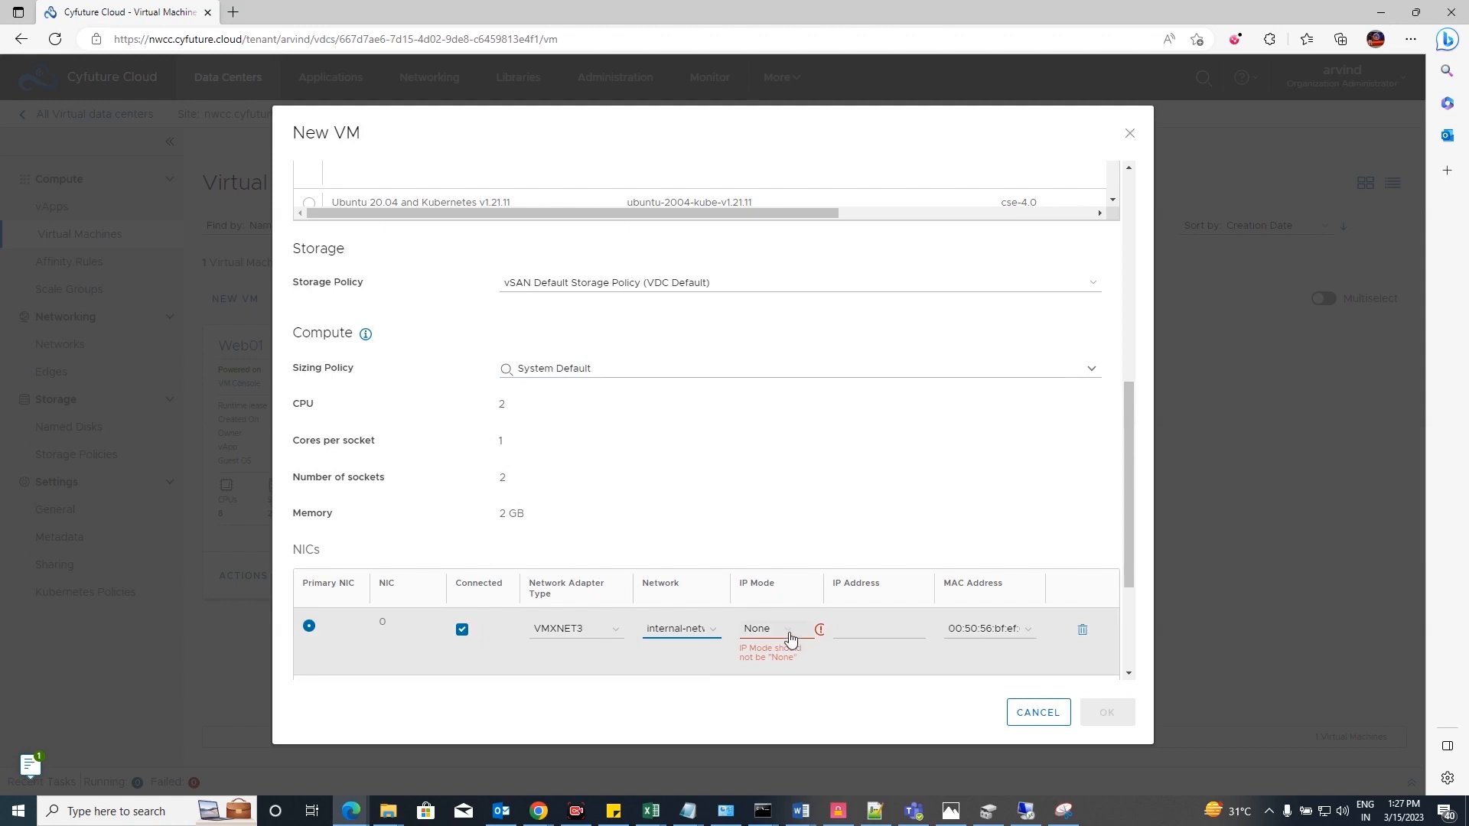
left_click(791, 638)
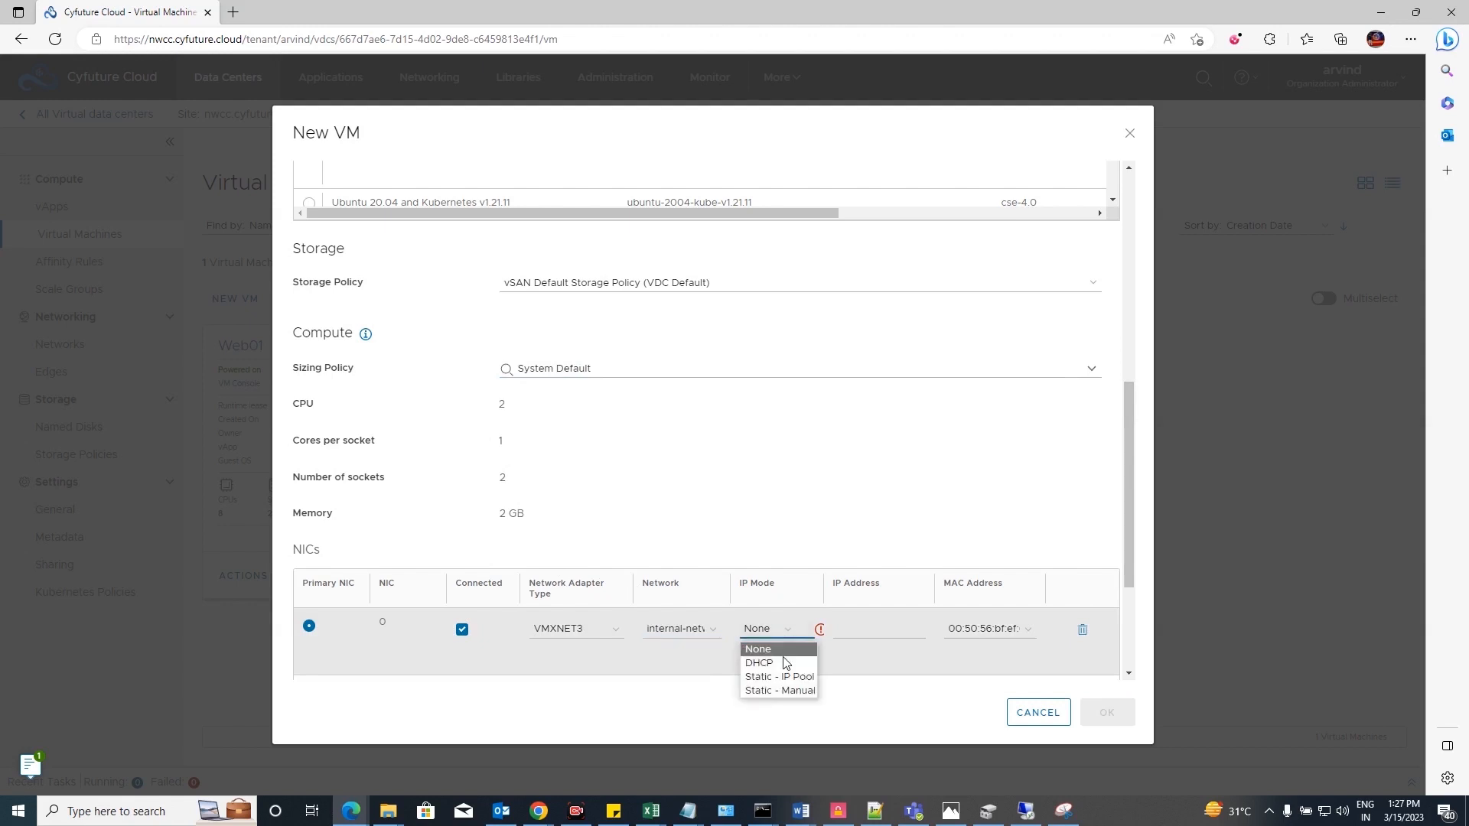
left_click(777, 673)
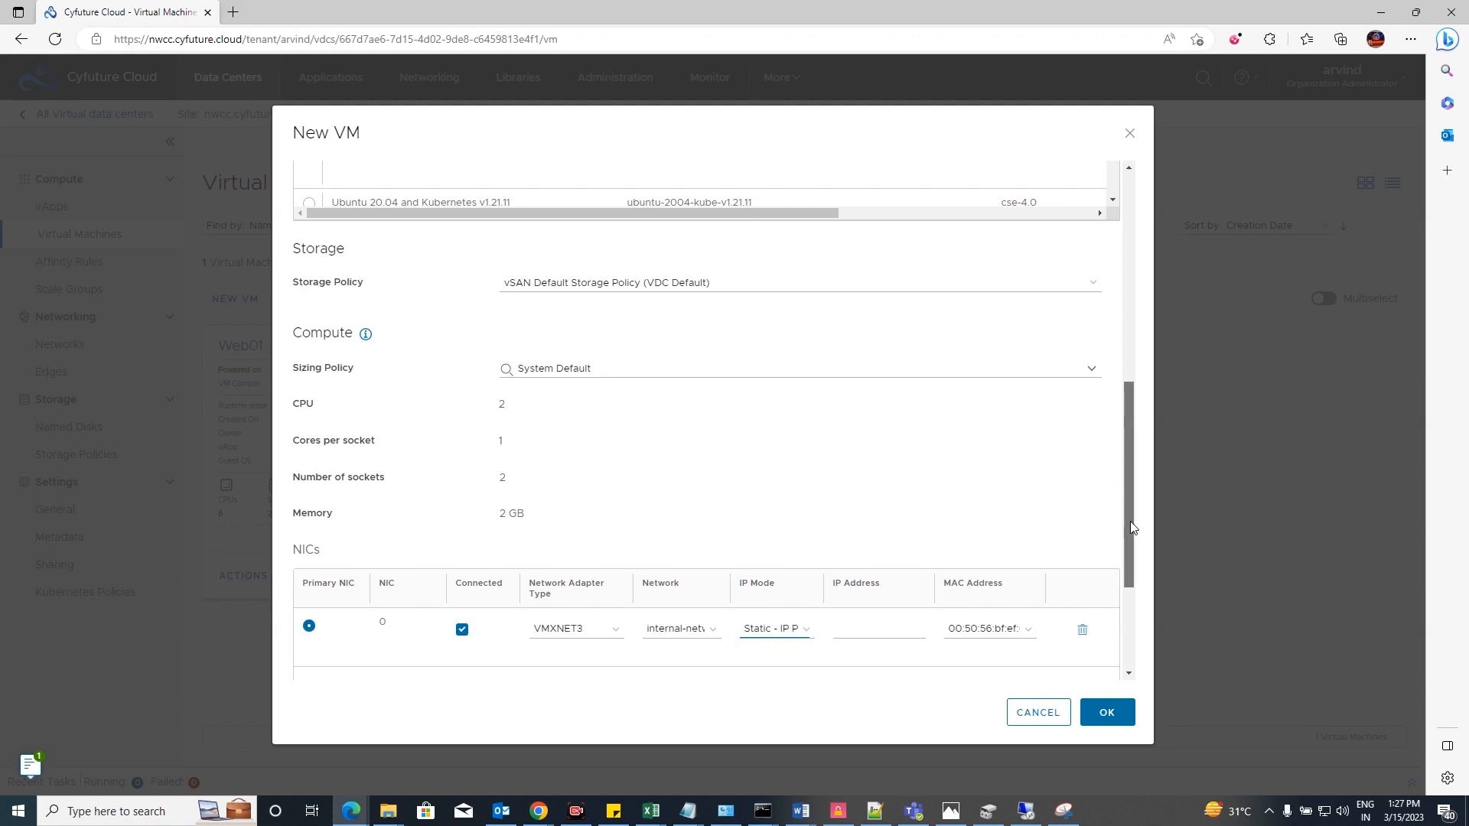
scroll(1131, 521, "down", 1)
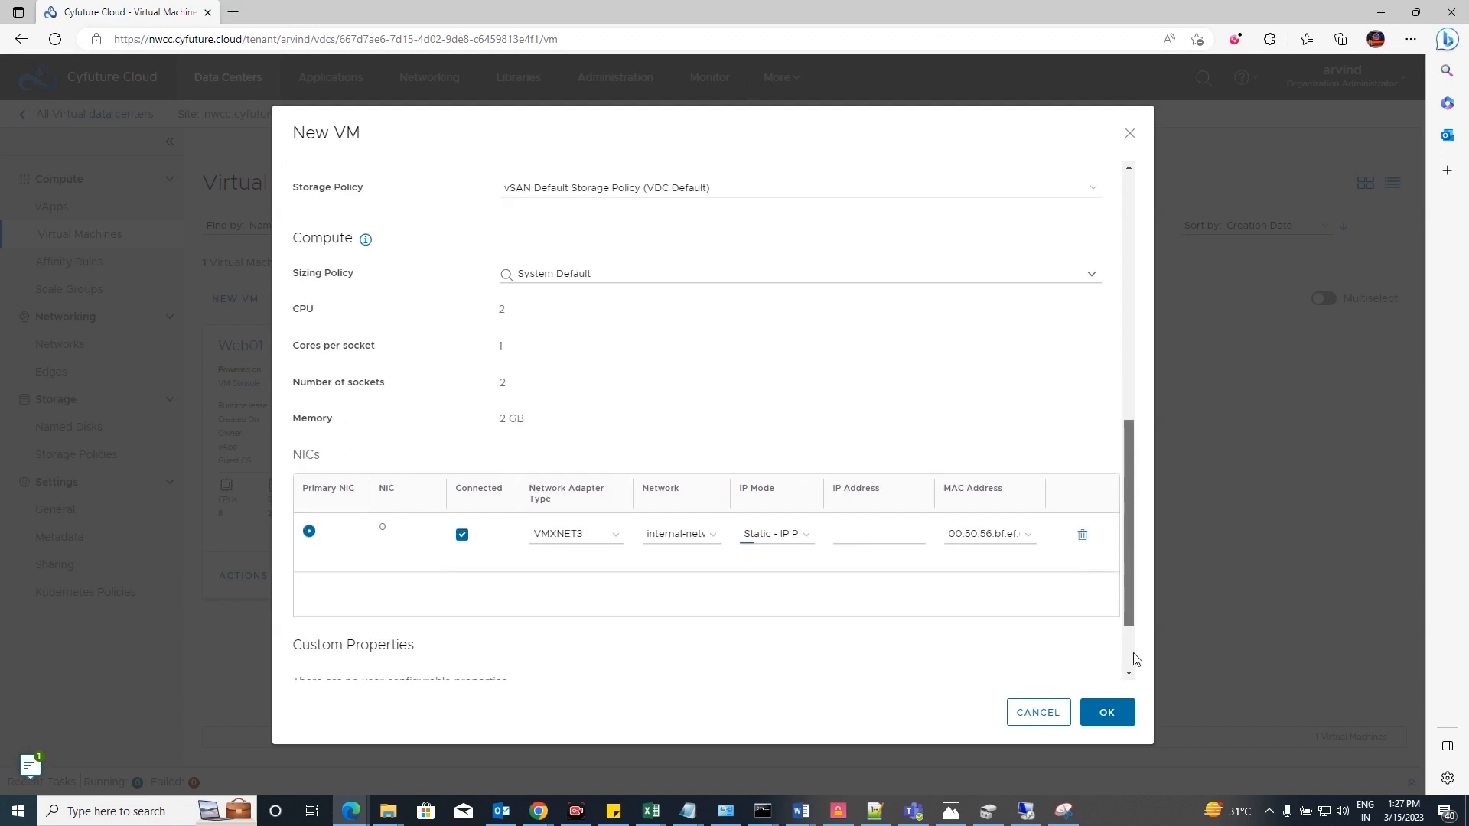
scroll(1119, 719, "down", 1)
left_click(1112, 712)
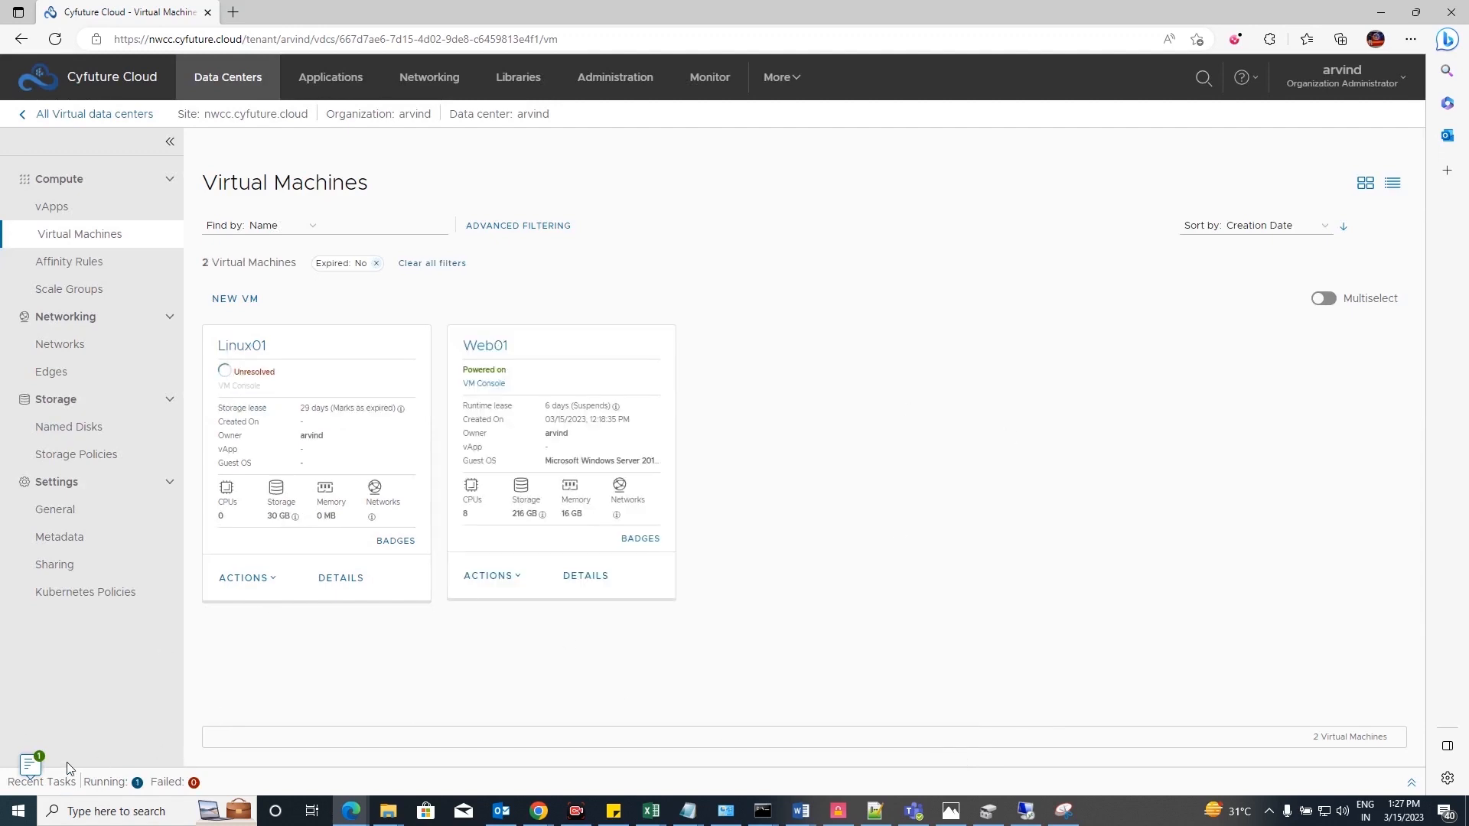
- Show the recent tasks to follow the deployment, and power off the Linux01 virtual machine from its details page
left_click(50, 785)
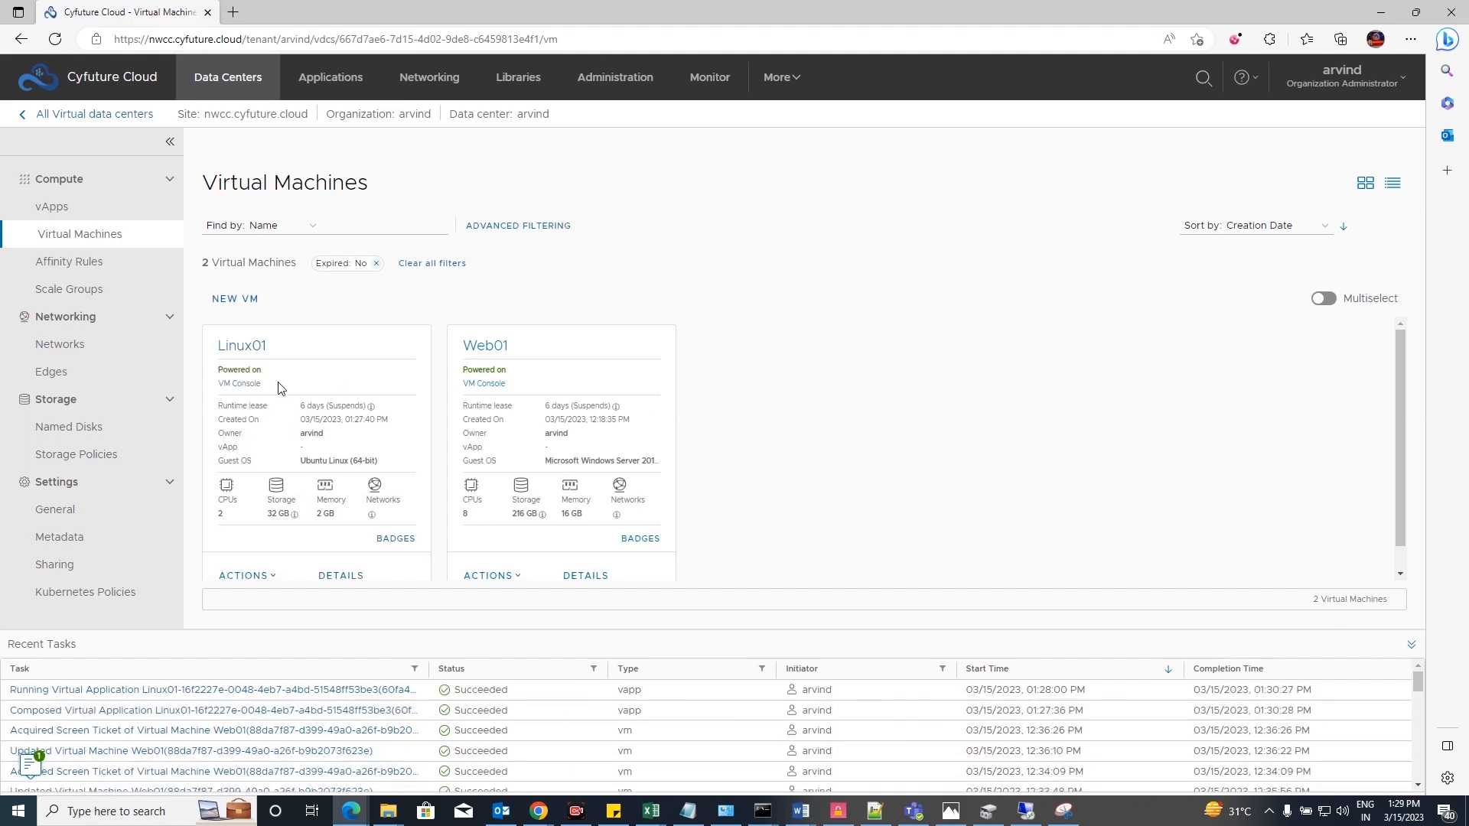
left_click(246, 351)
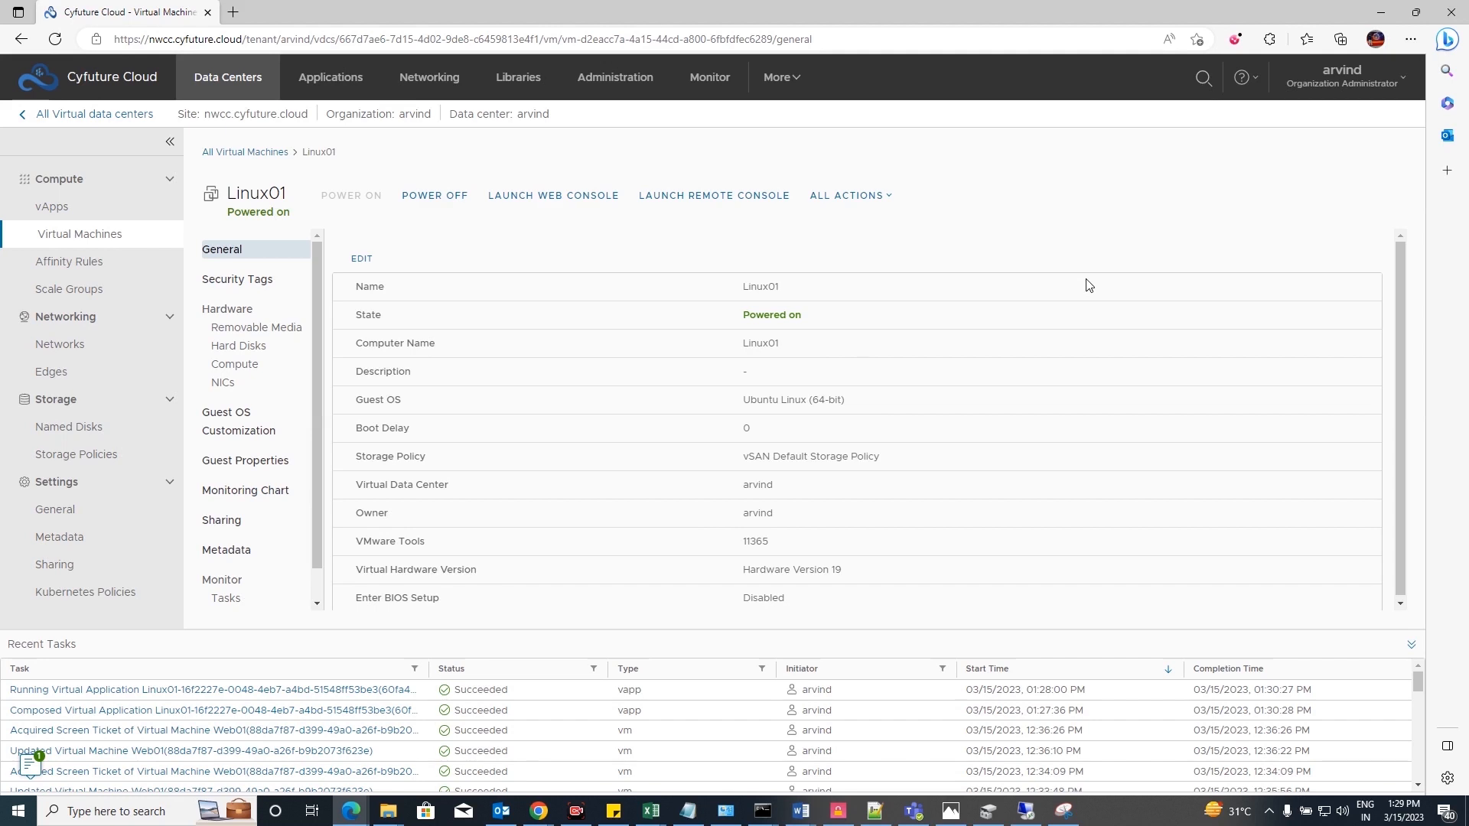
left_click(439, 198)
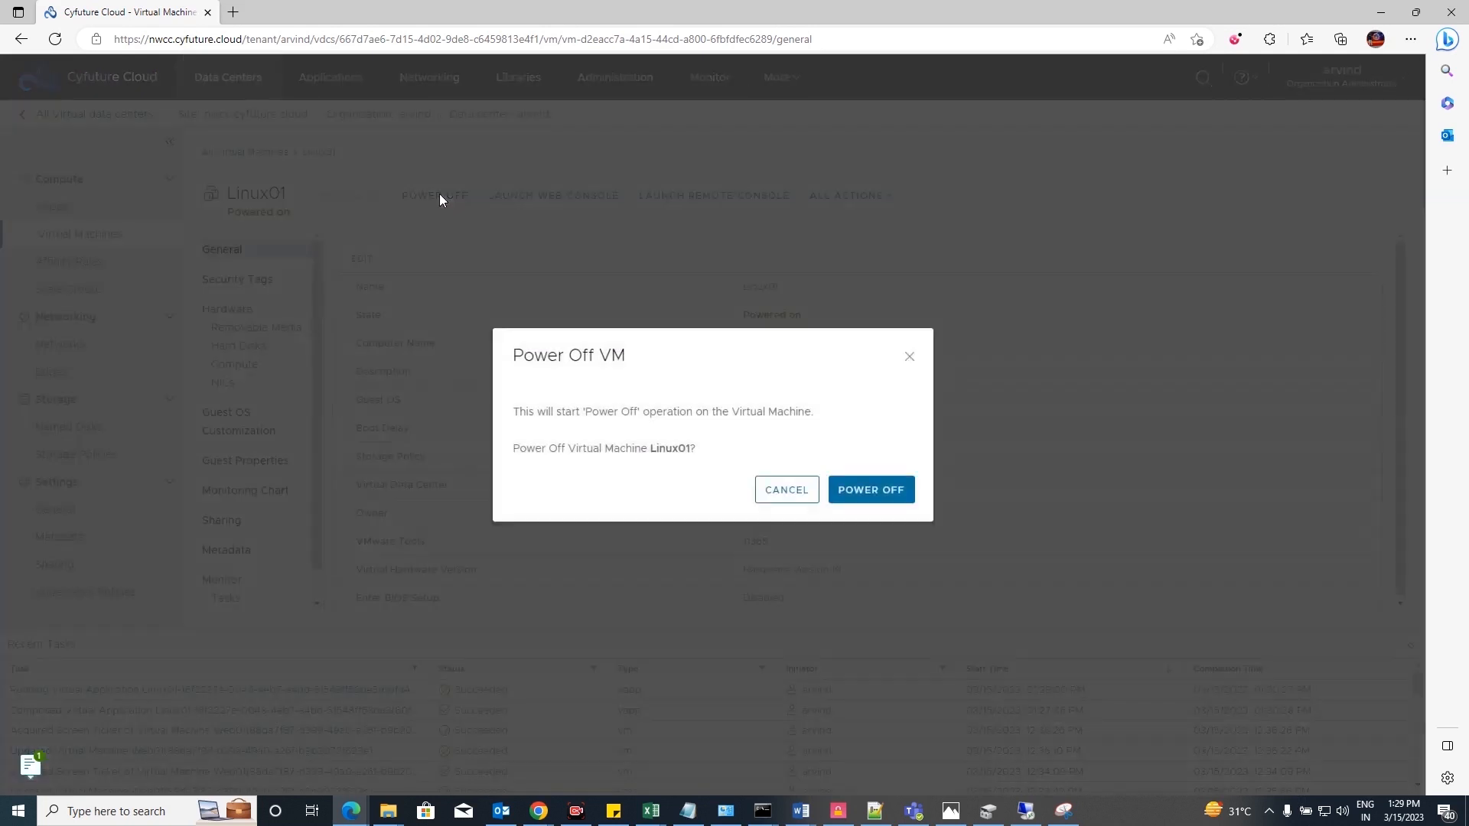
left_click(857, 491)
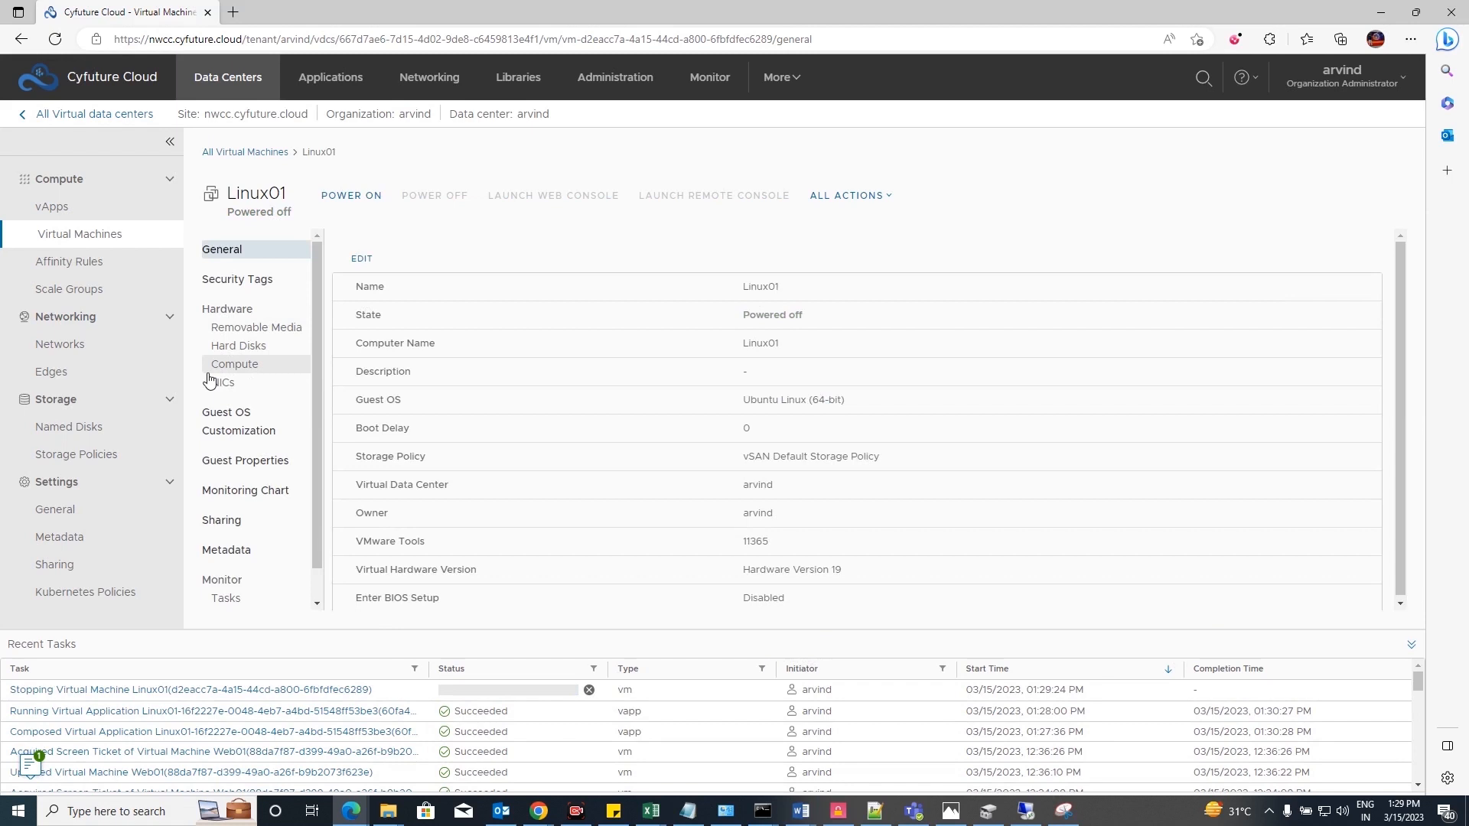
- Enable the local administrator password and automatic password generation in Linux01's guest OS customization, and save the settings
left_click(228, 420)
left_click(360, 279)
left_click(421, 337)
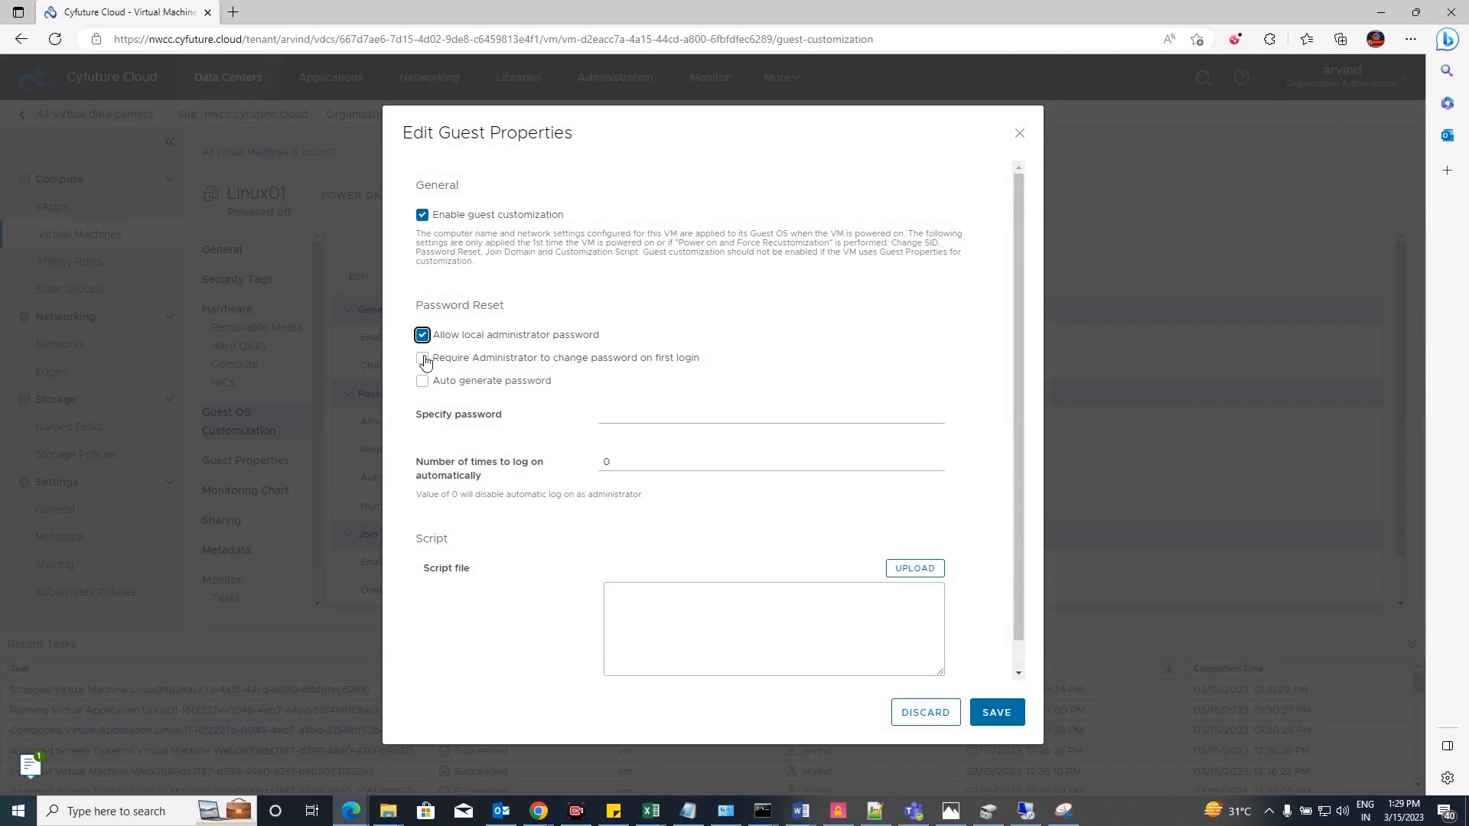
left_click(421, 383)
left_click(988, 714)
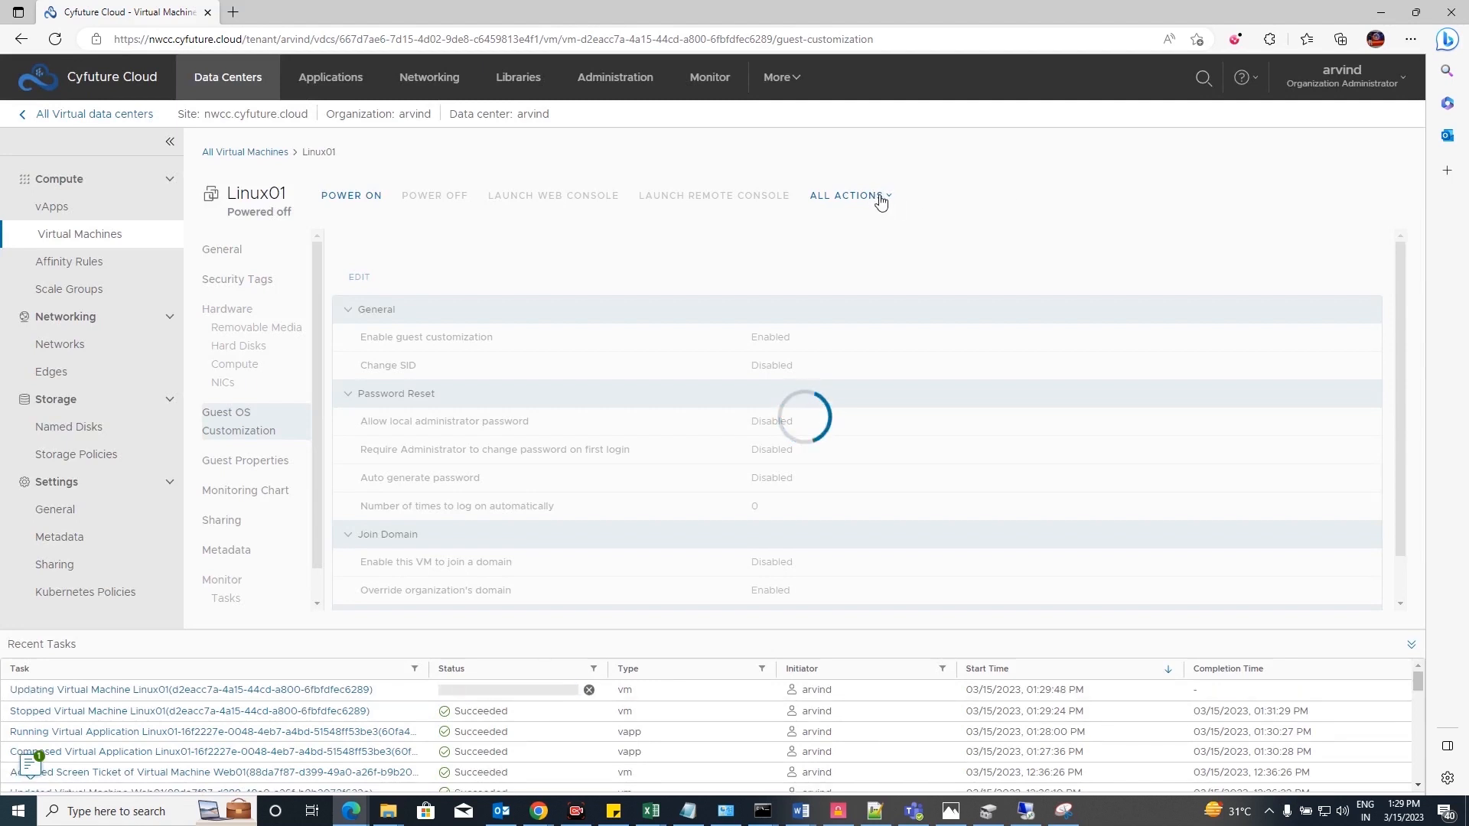
- Power on Linux01 with forced recustomization
left_click(880, 197)
left_click(937, 218)
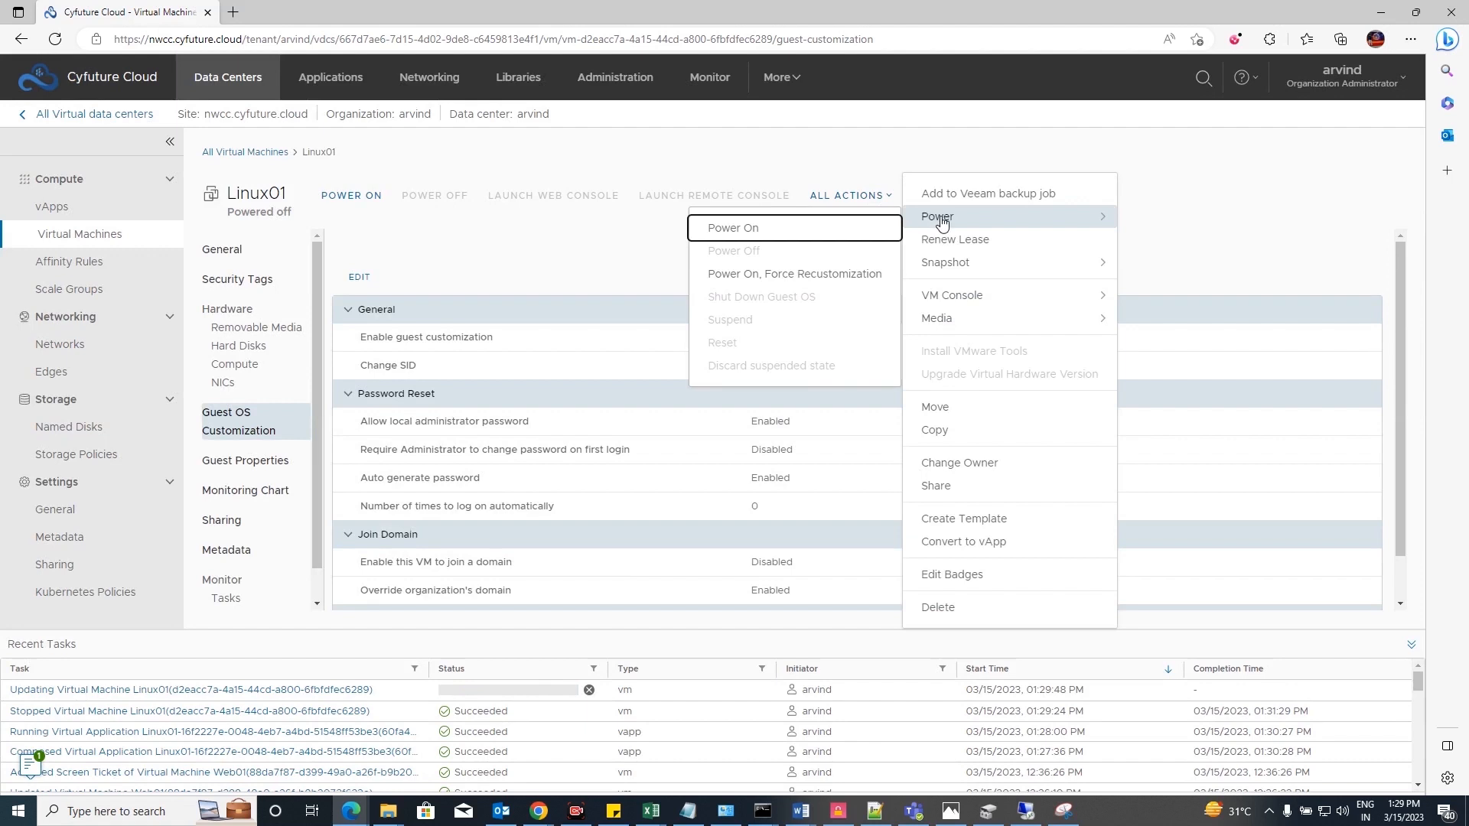
left_click(791, 277)
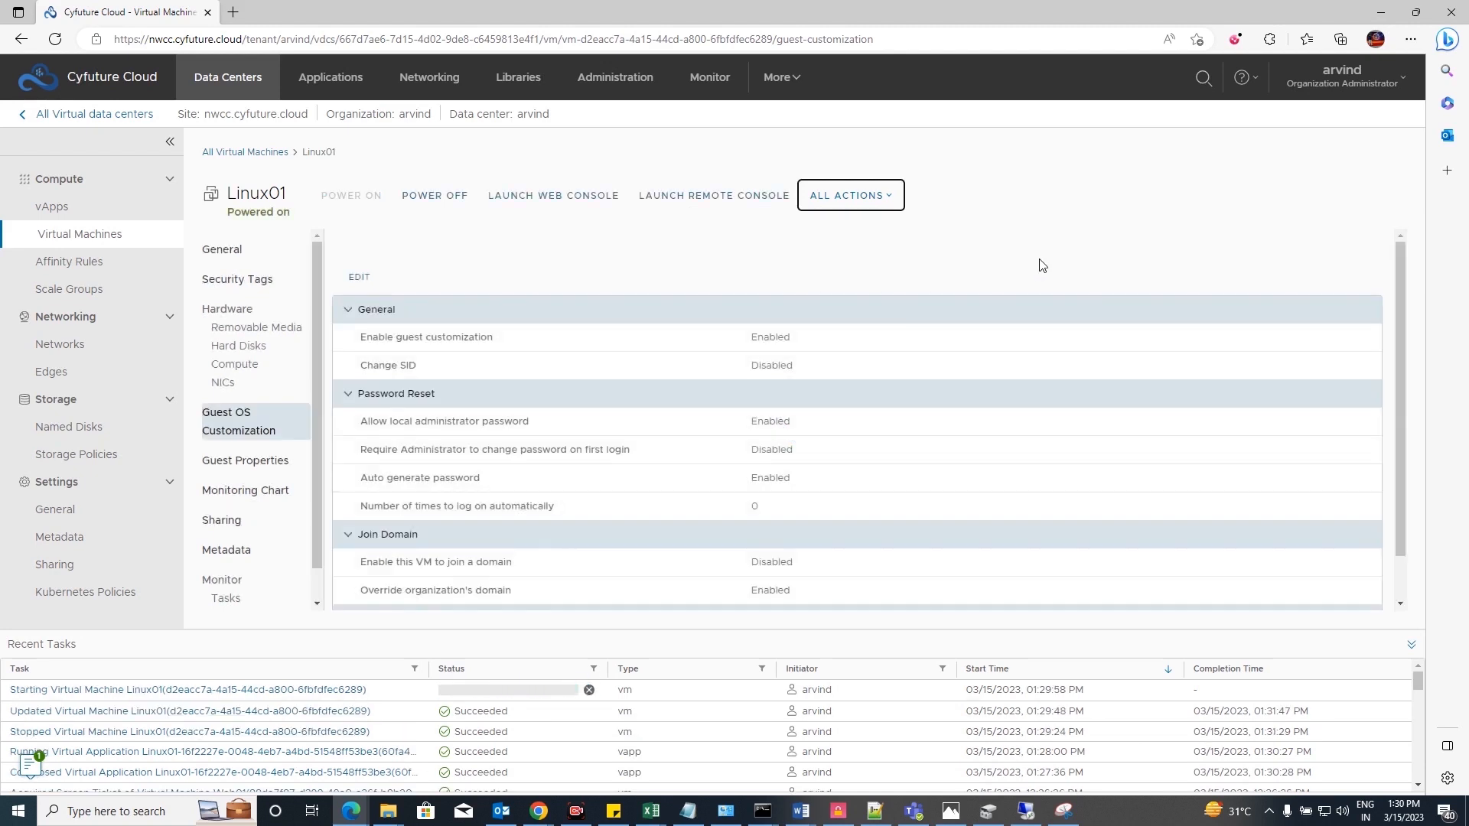
- Launch the web console of Linux01 and move its window clear of the virtual machine's details
left_click(571, 196)
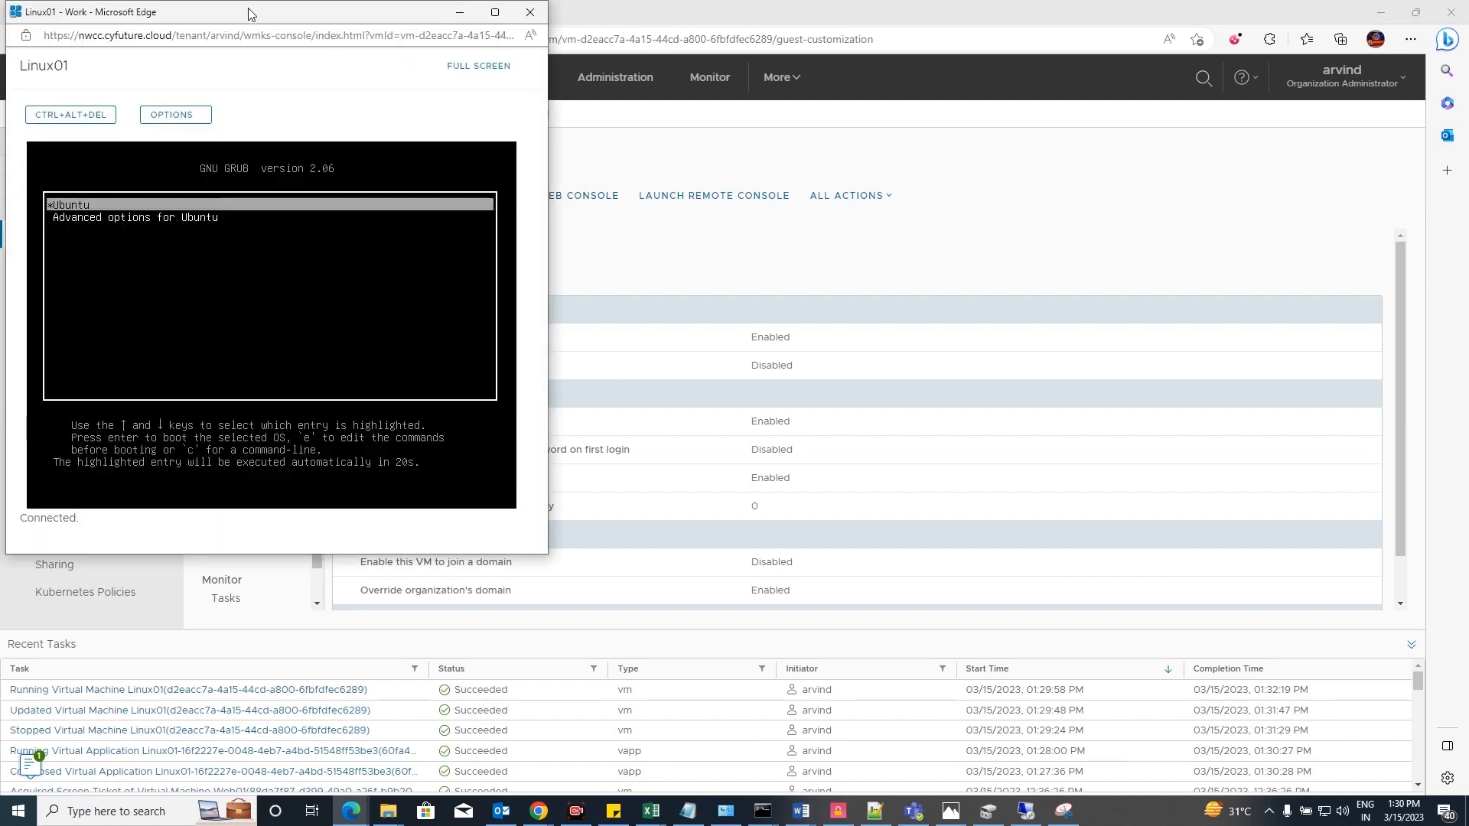
left_click_drag(249, 13, 560, 86)
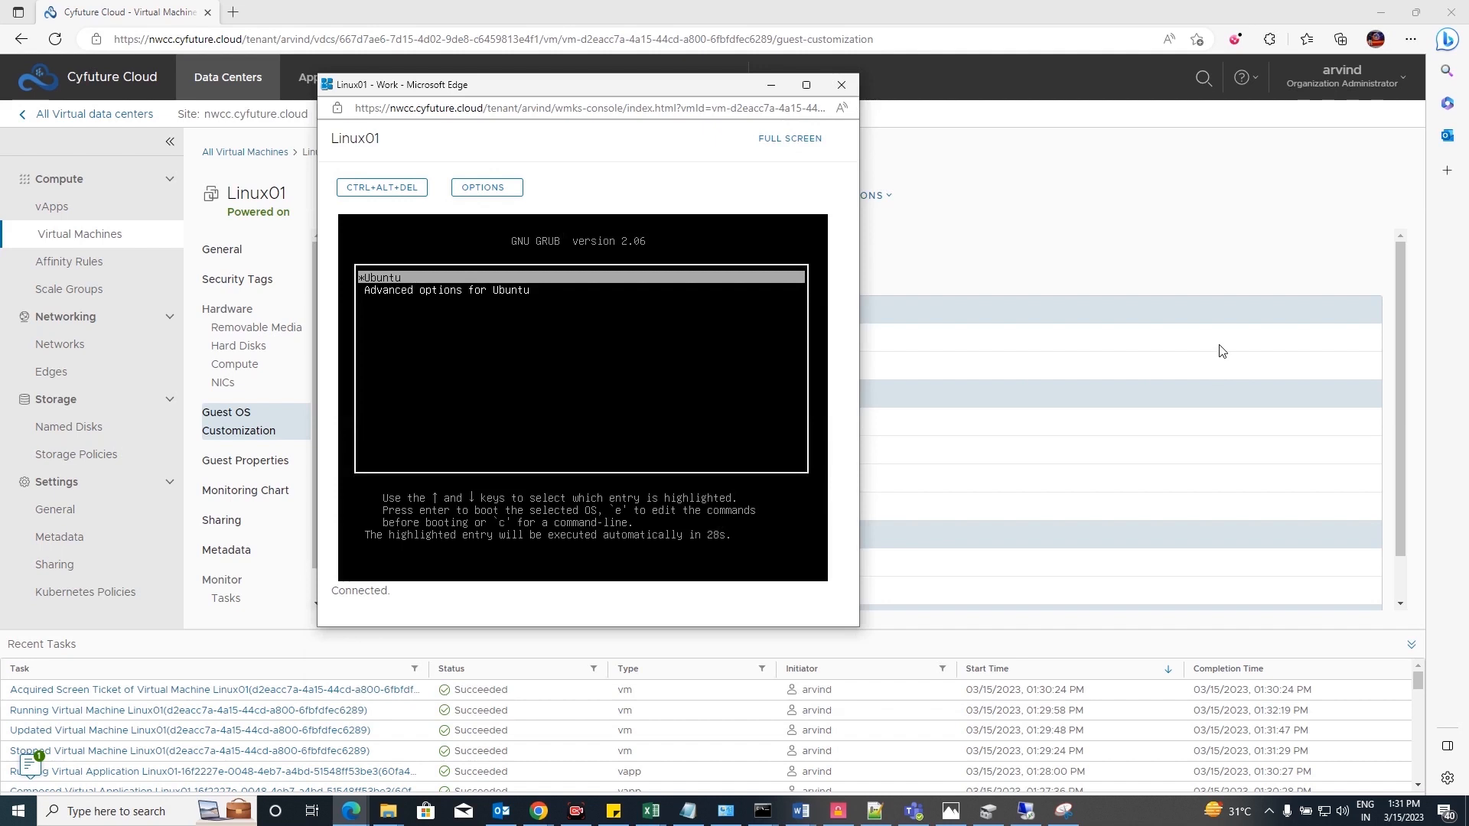
left_click_drag(580, 97, 1093, 115)
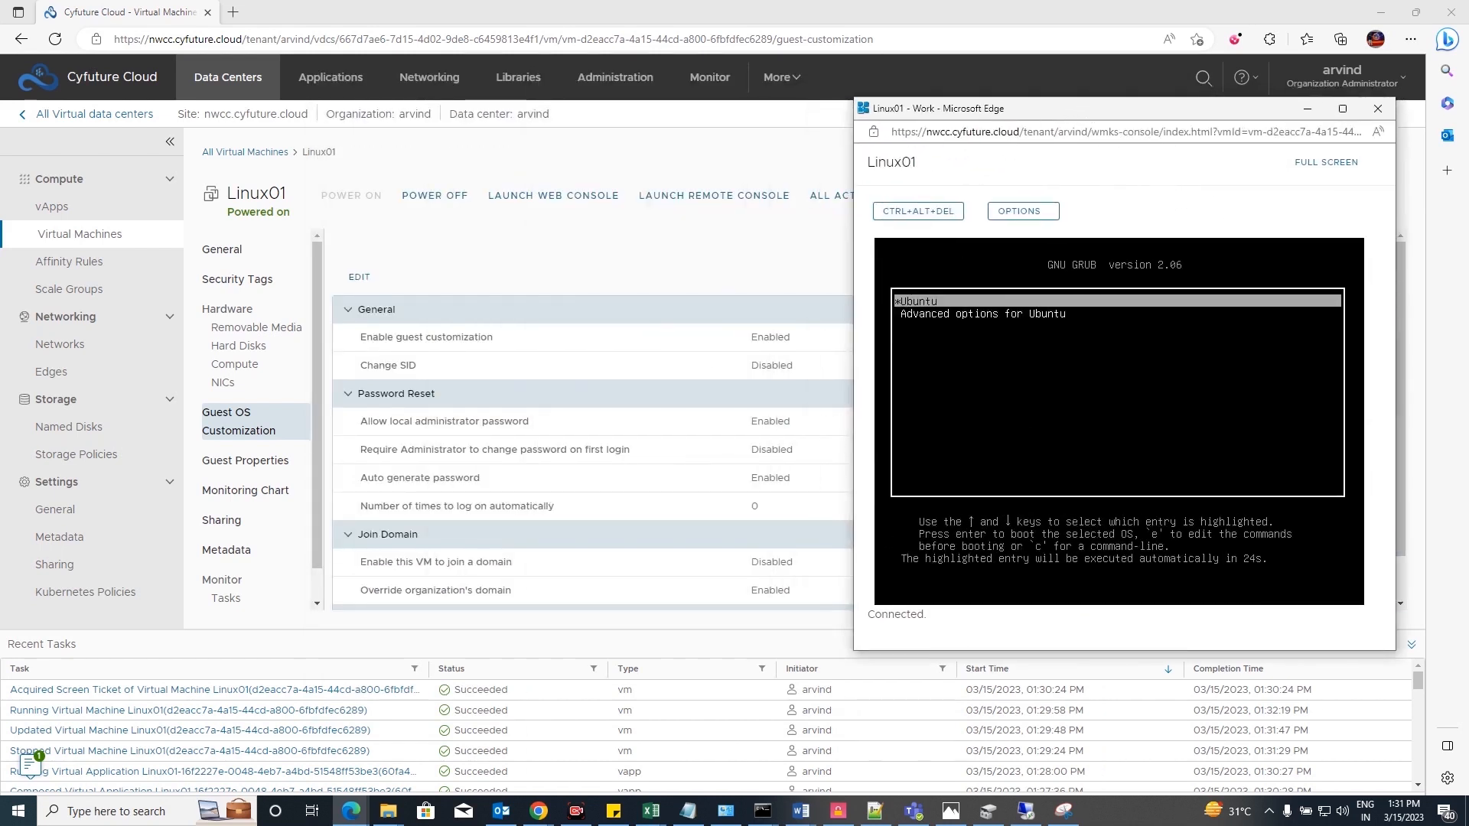
- Copy the auto-generated password from Linux01's guest OS customization settings into the open Notepad note, and close the settings without changes
left_click(232, 427)
left_click(360, 275)
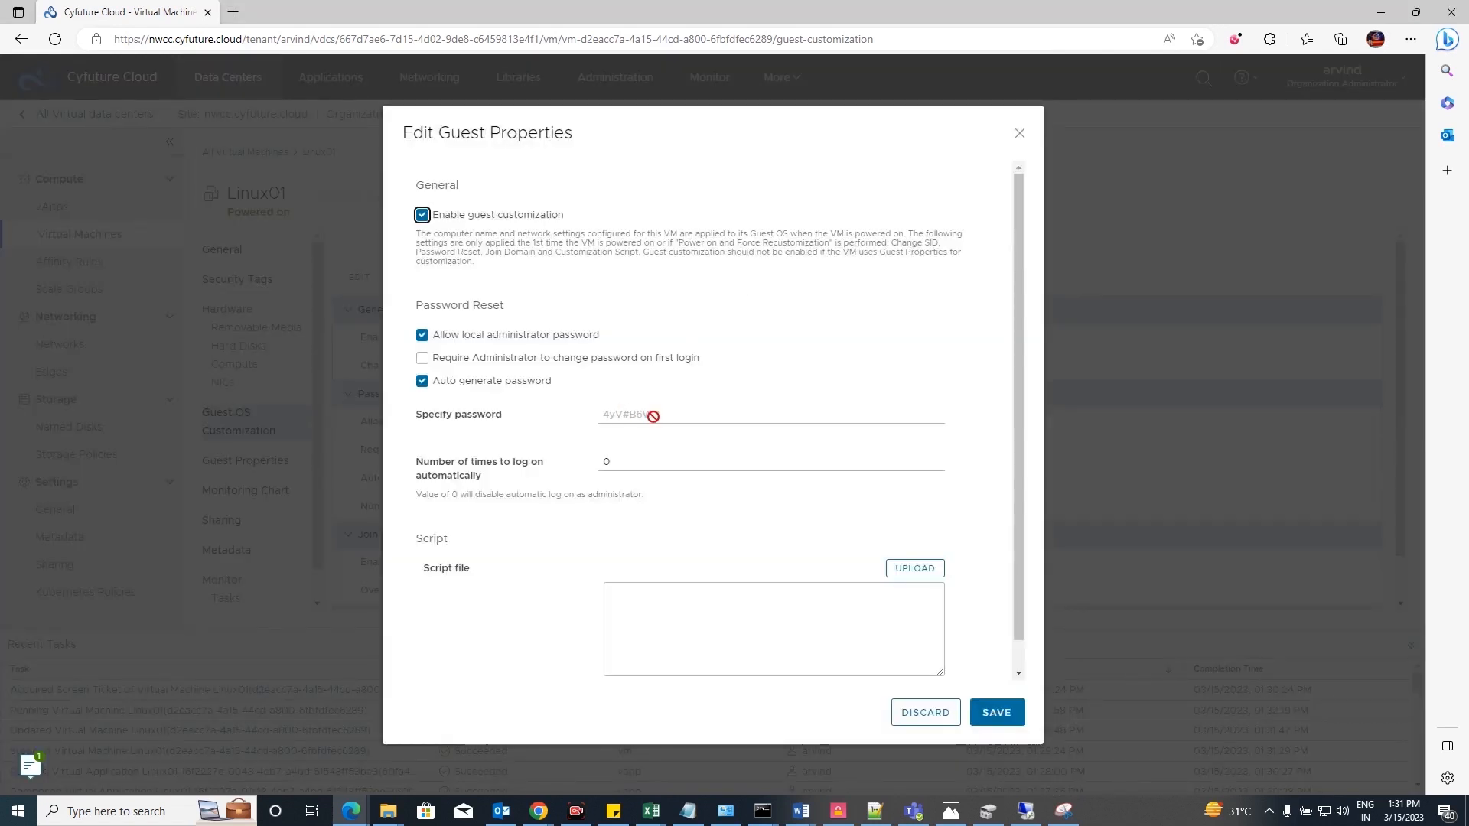
left_click_drag(652, 415, 596, 416)
key("ctrl+c")
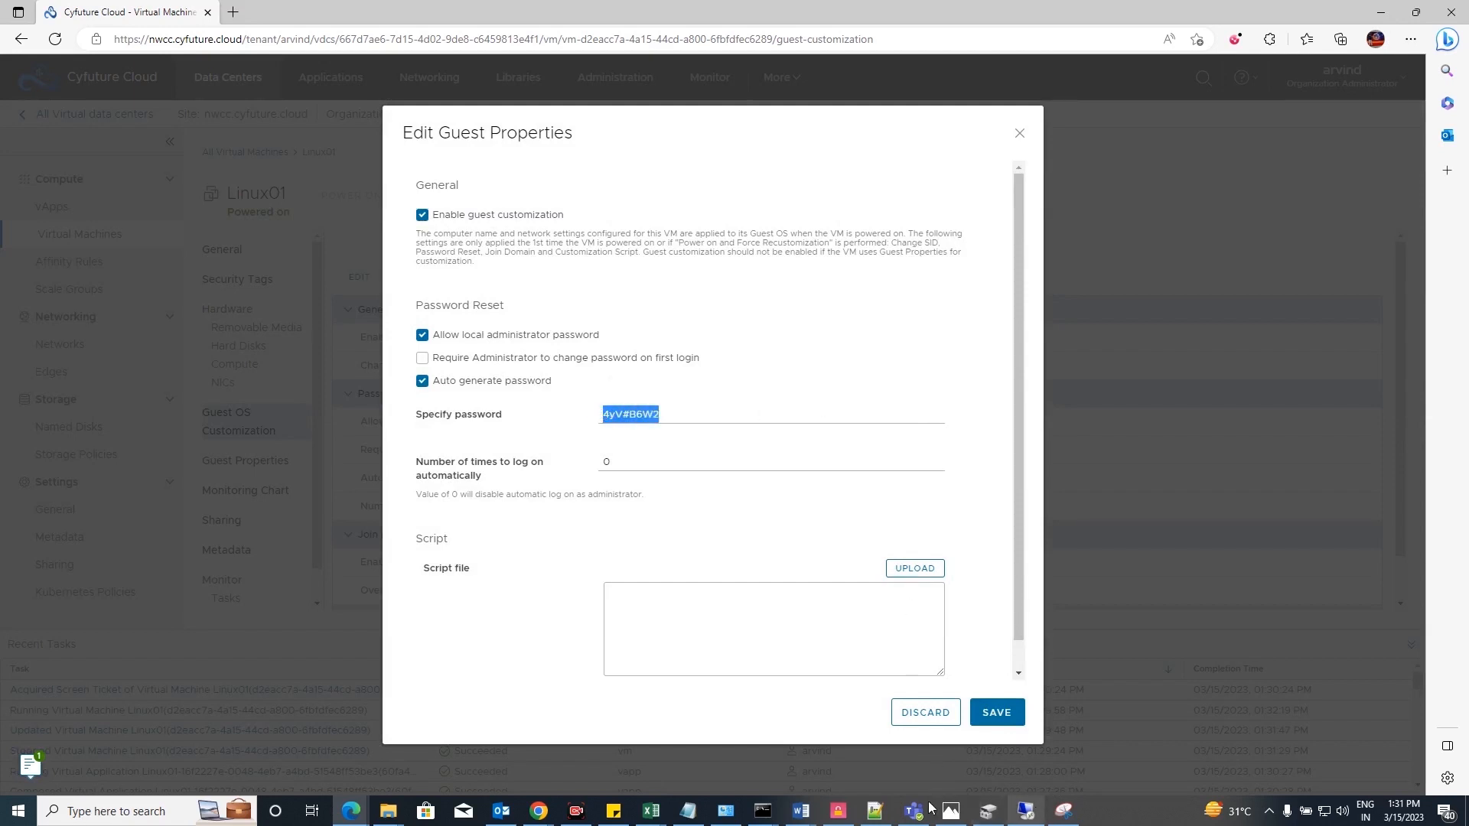
left_click(688, 811)
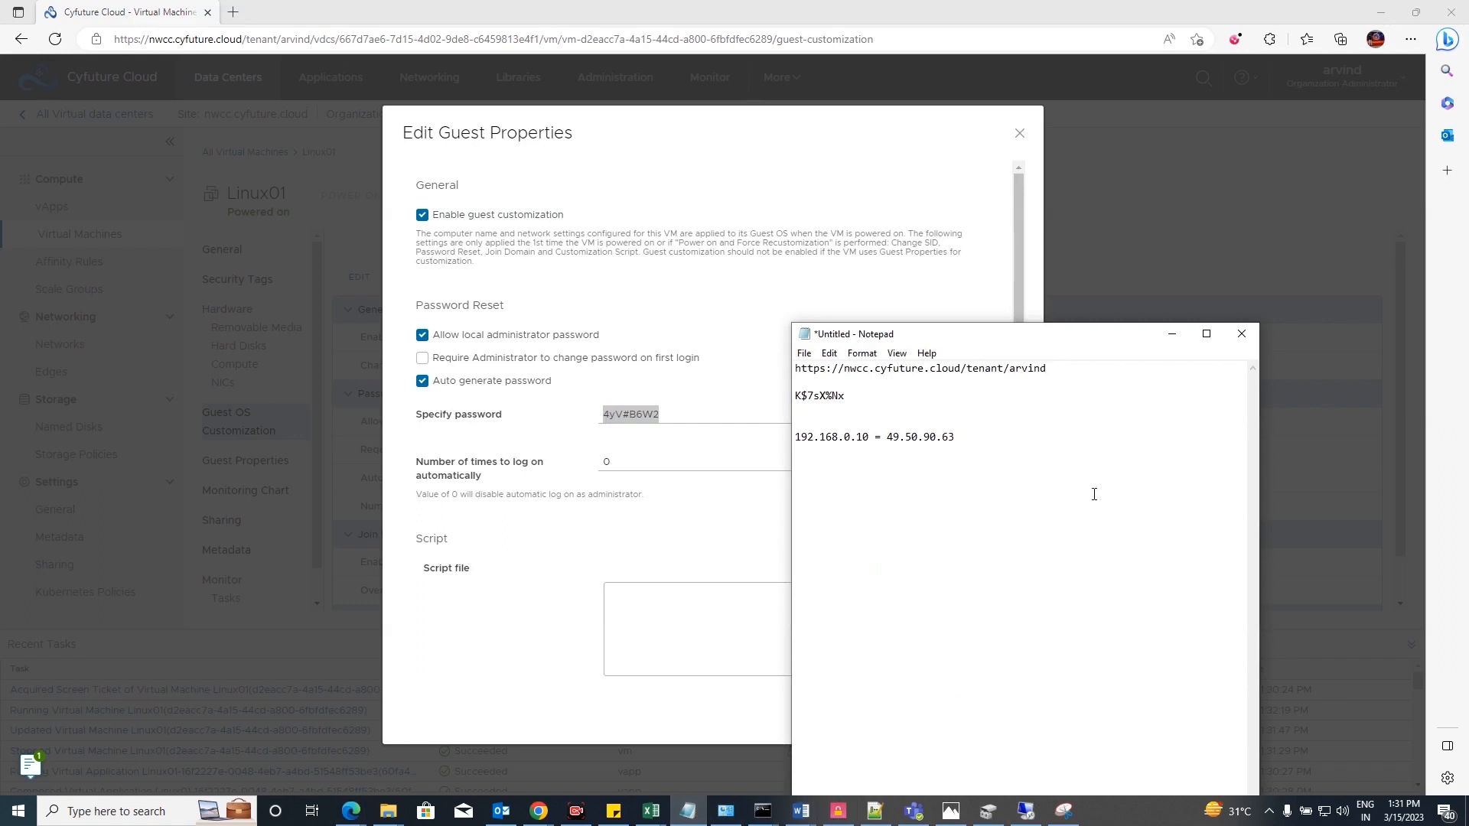
key("ctrl+v")
left_click_drag(1041, 335, 276, 237)
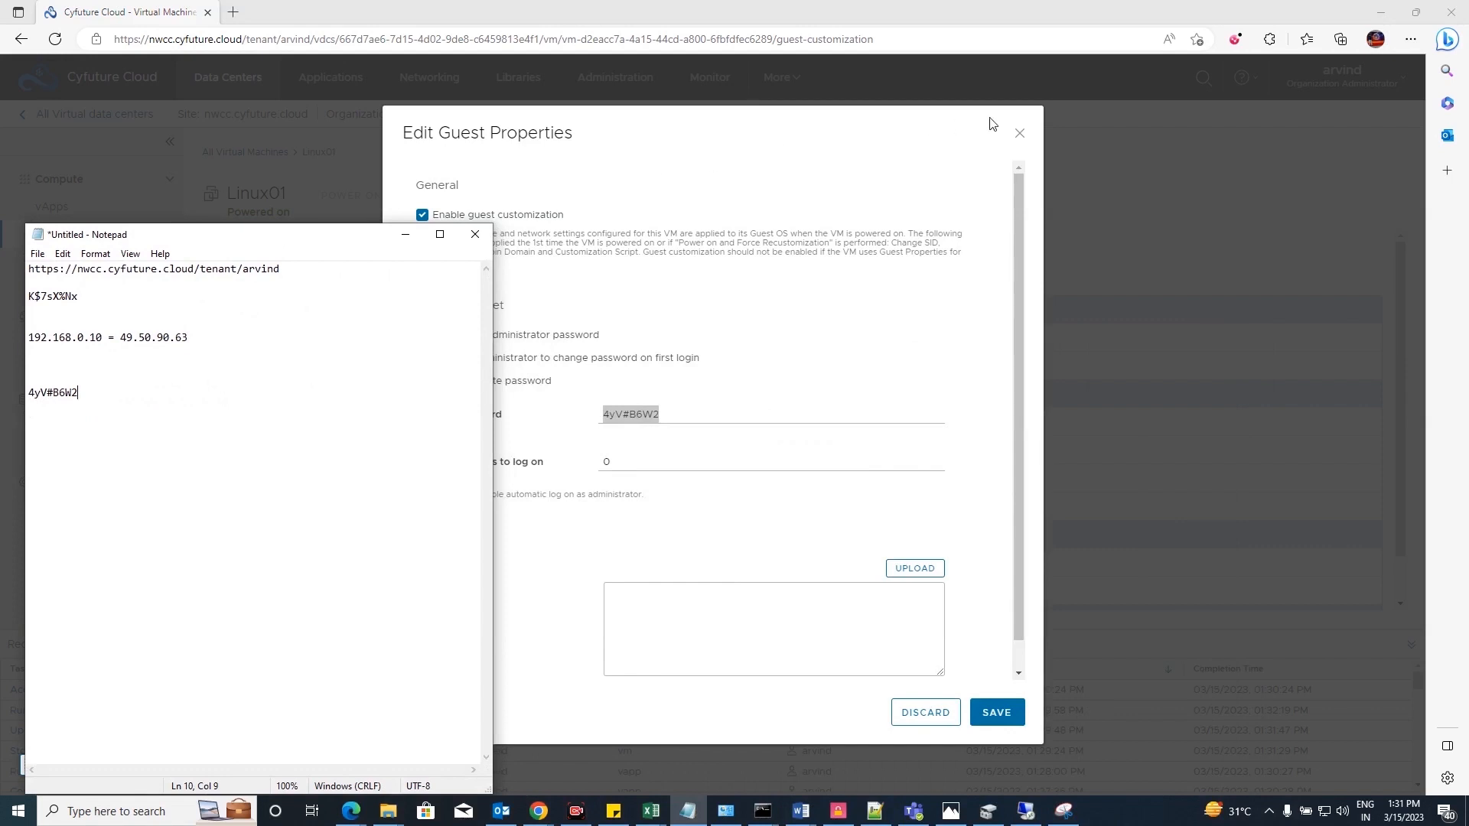
left_click(1020, 133)
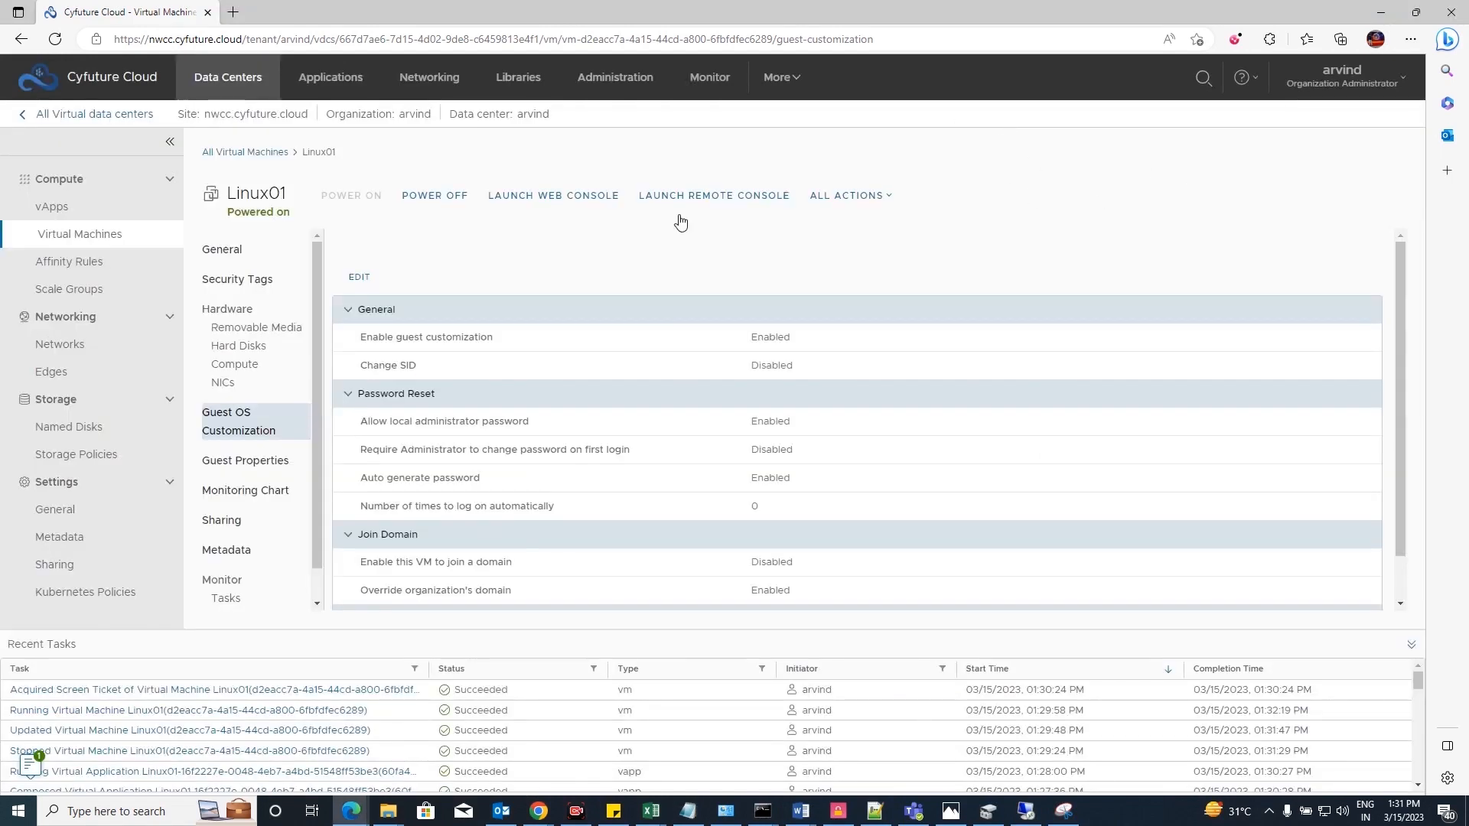
- Return to Linux01's web console and log in as root with the generated password, consulting the Notepad note
left_click(557, 196)
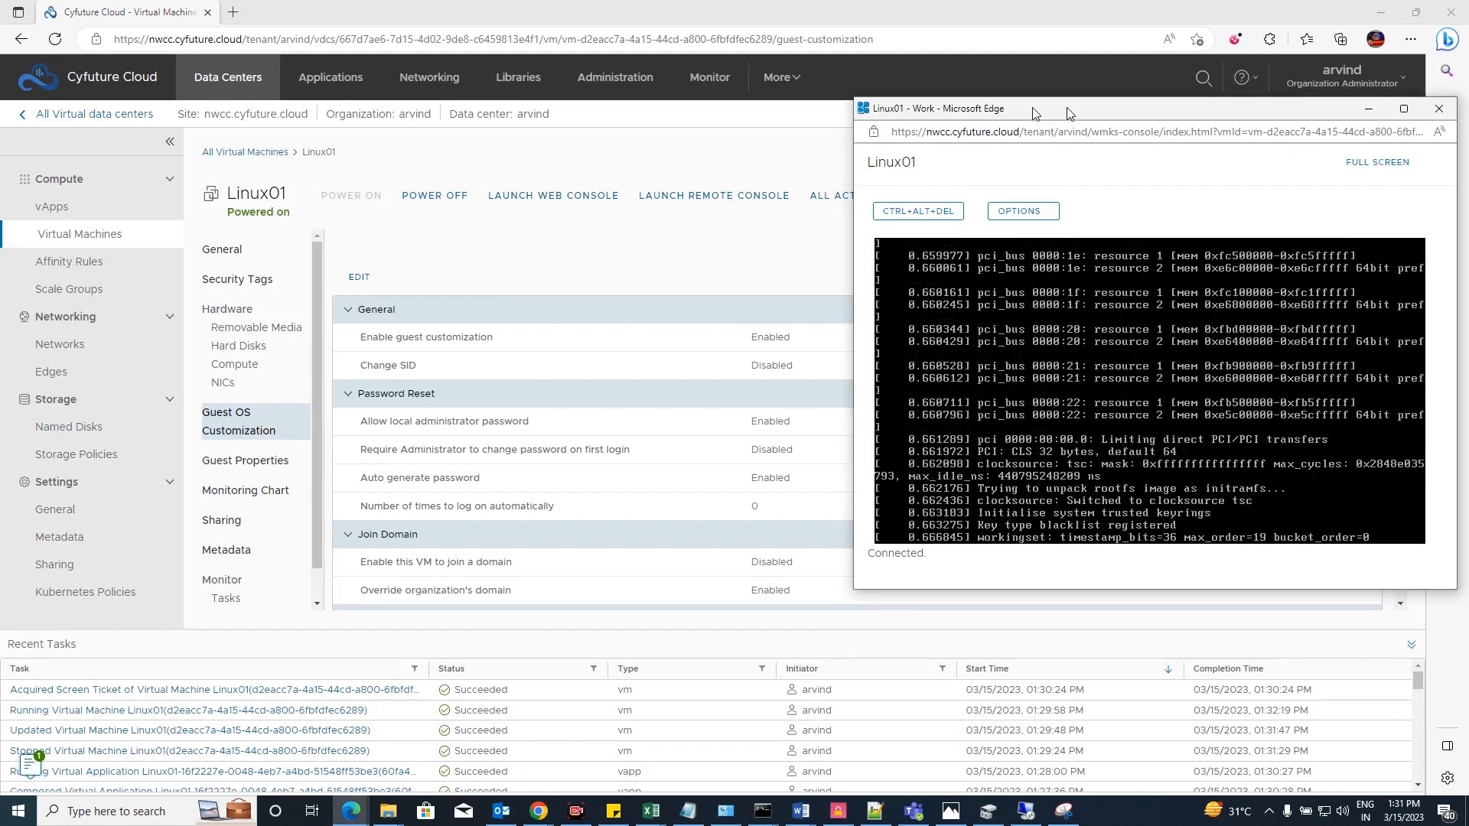
left_click_drag(1072, 111, 725, 117)
type("root")
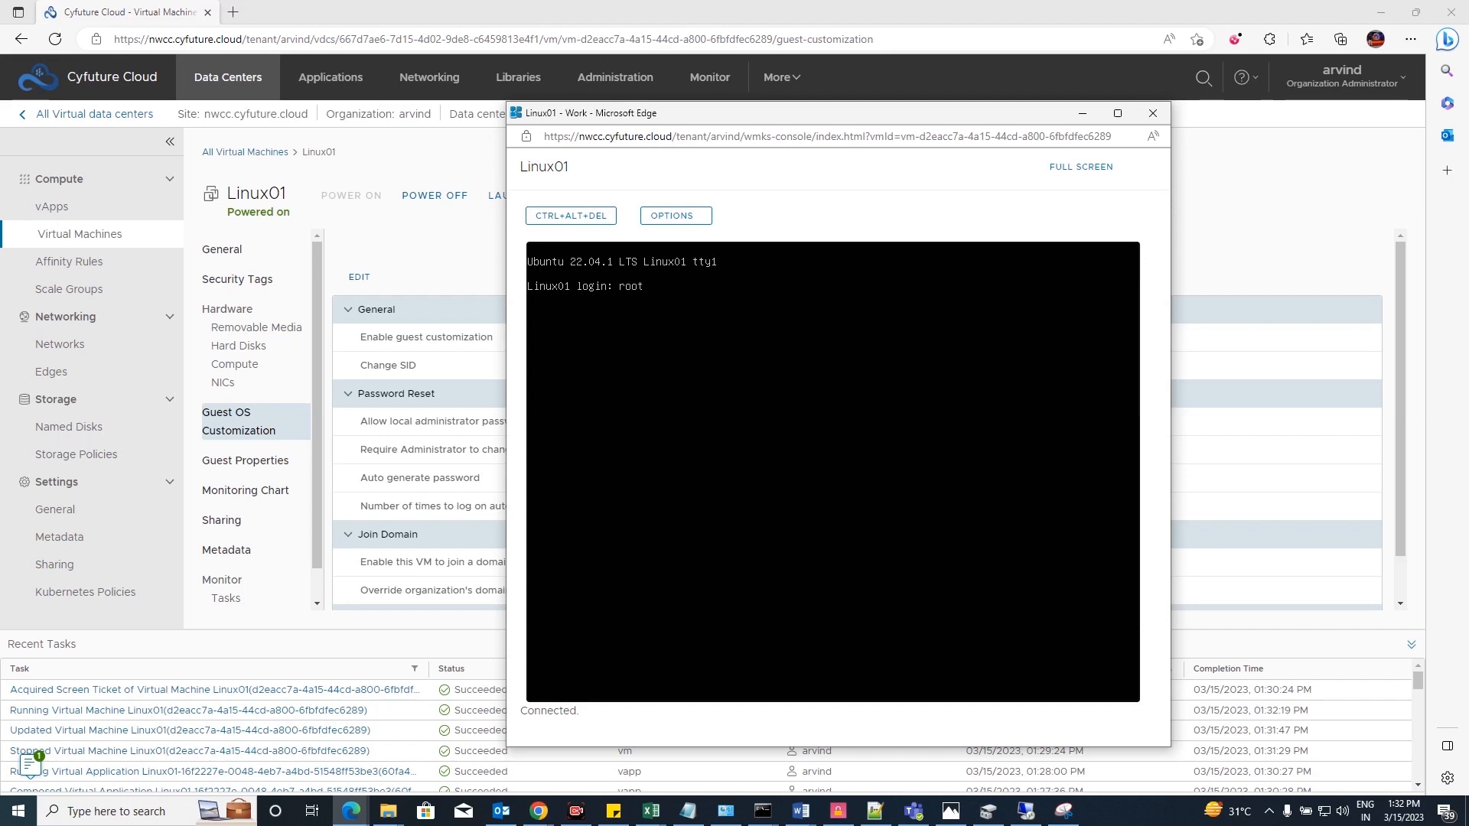
key("Return")
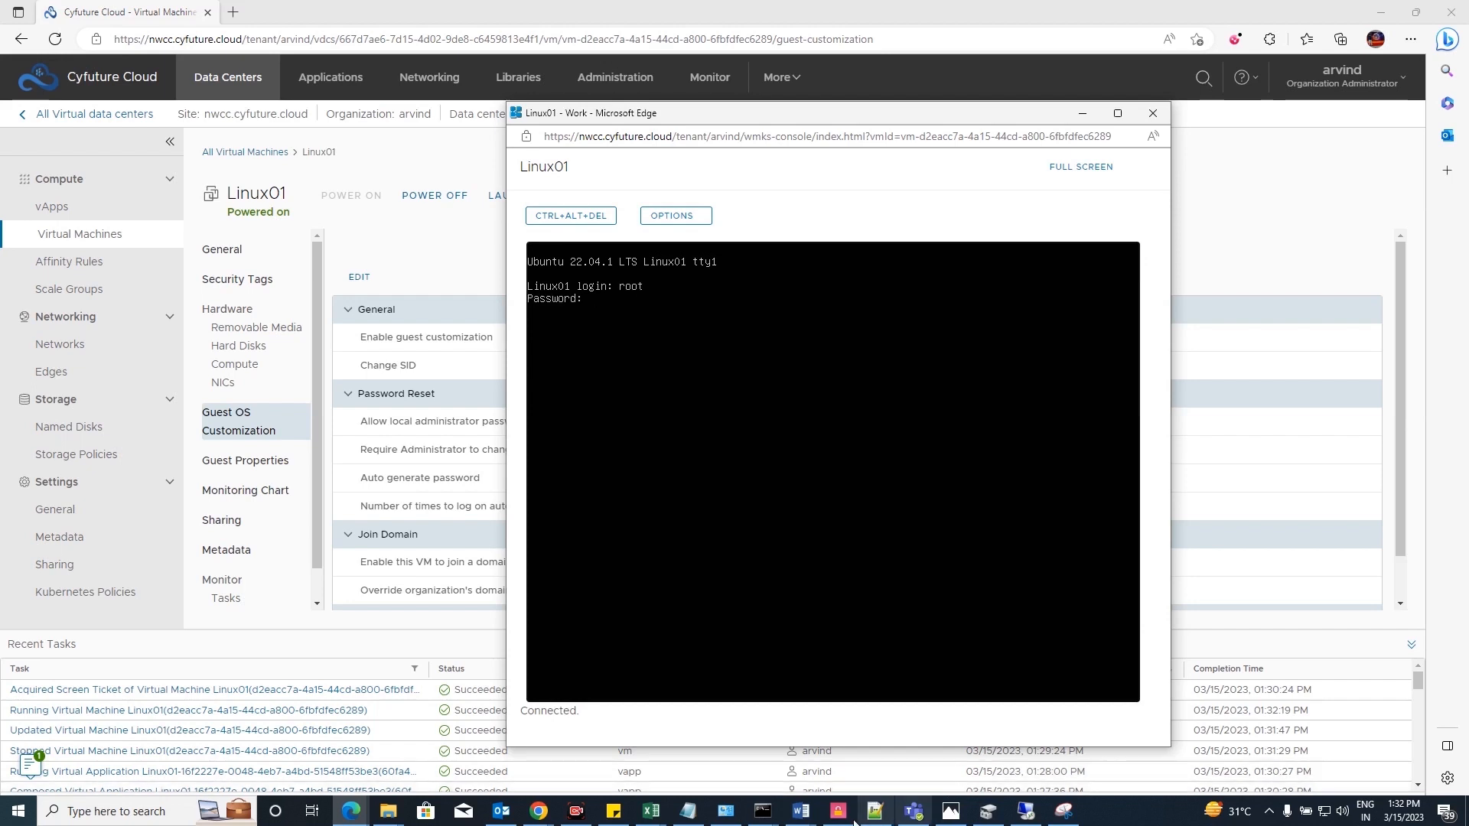
left_click(688, 811)
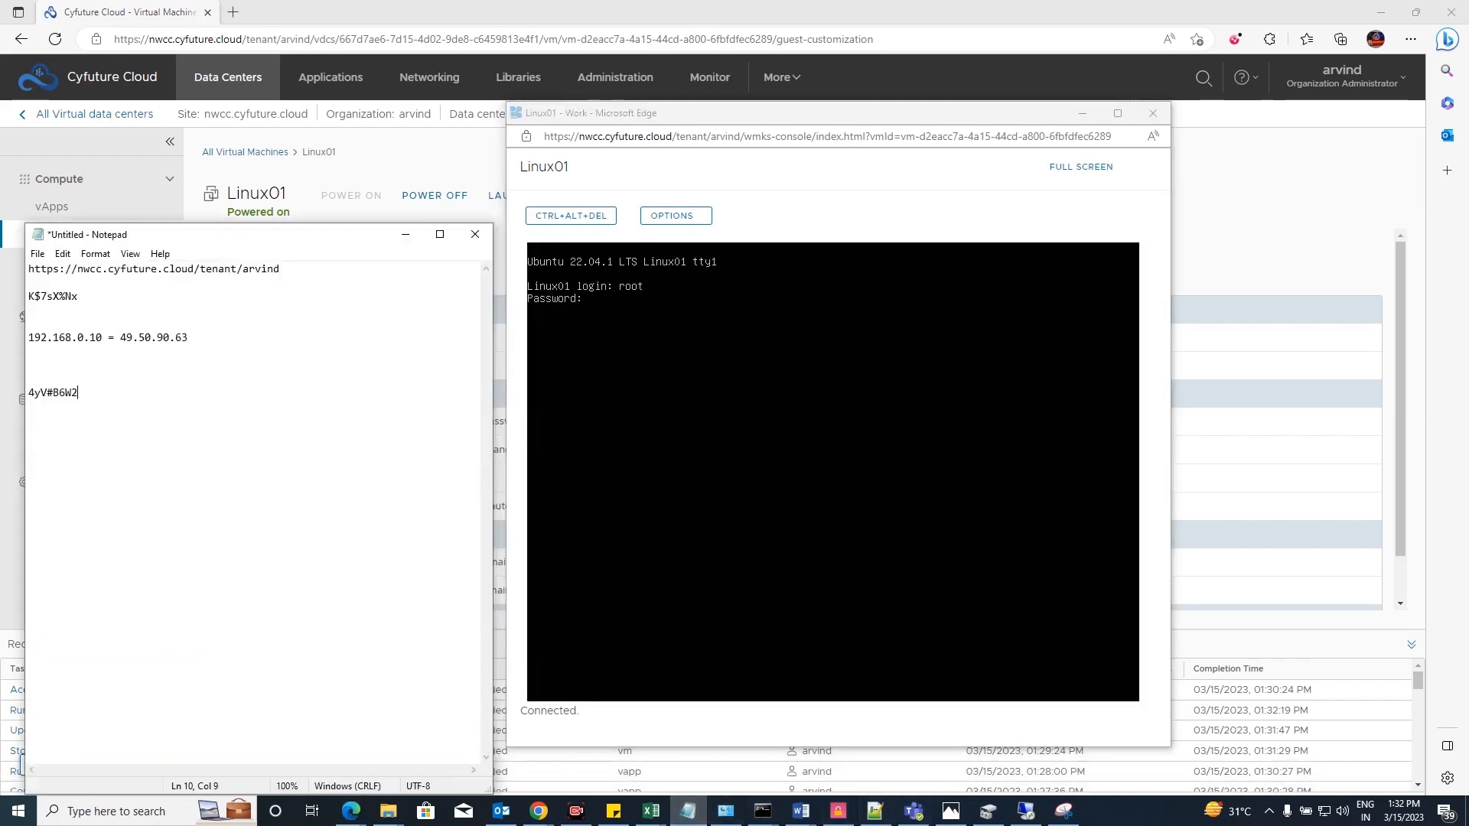
key("alt+Tab")
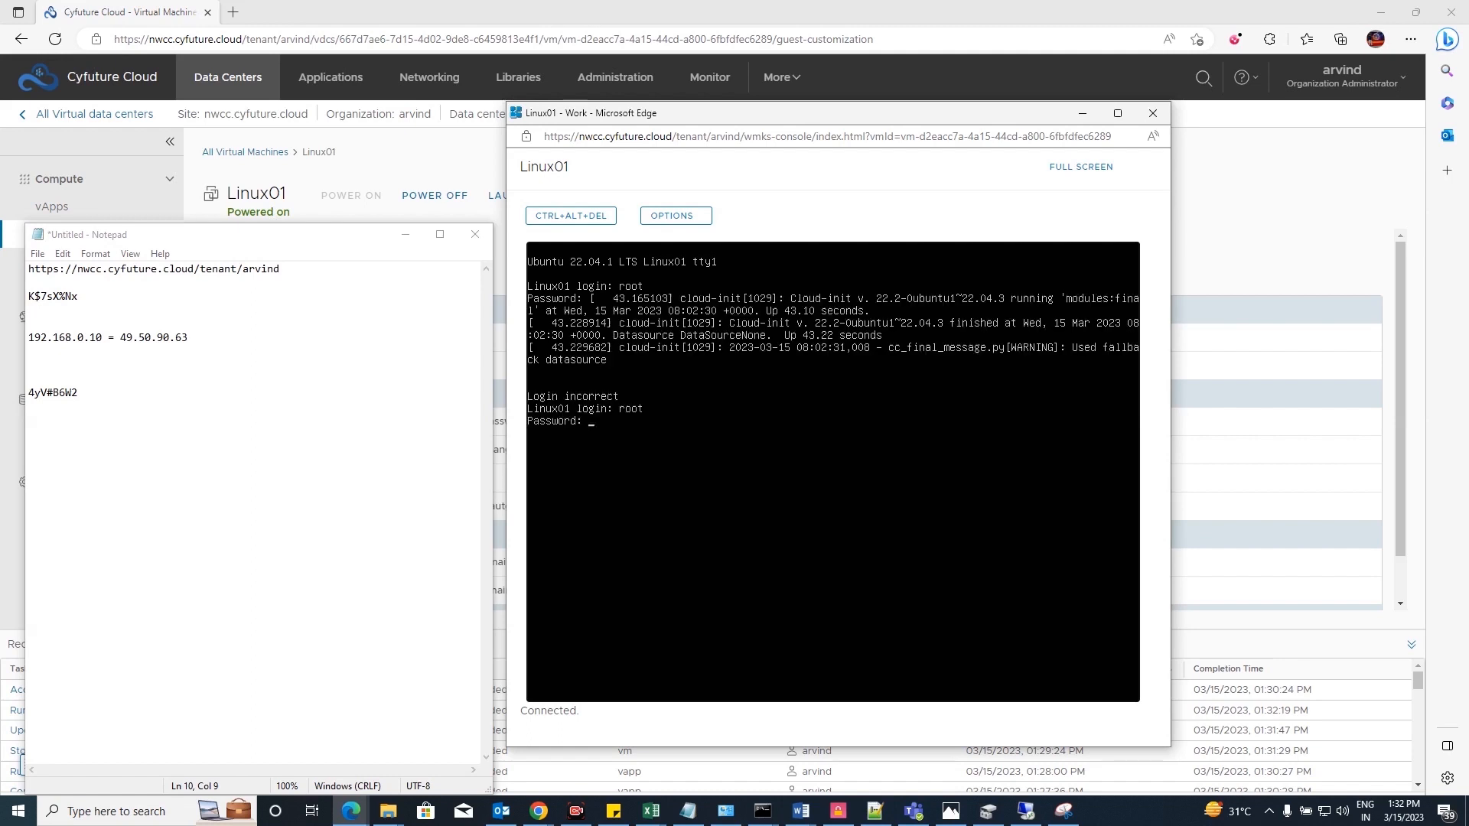
key("Return")
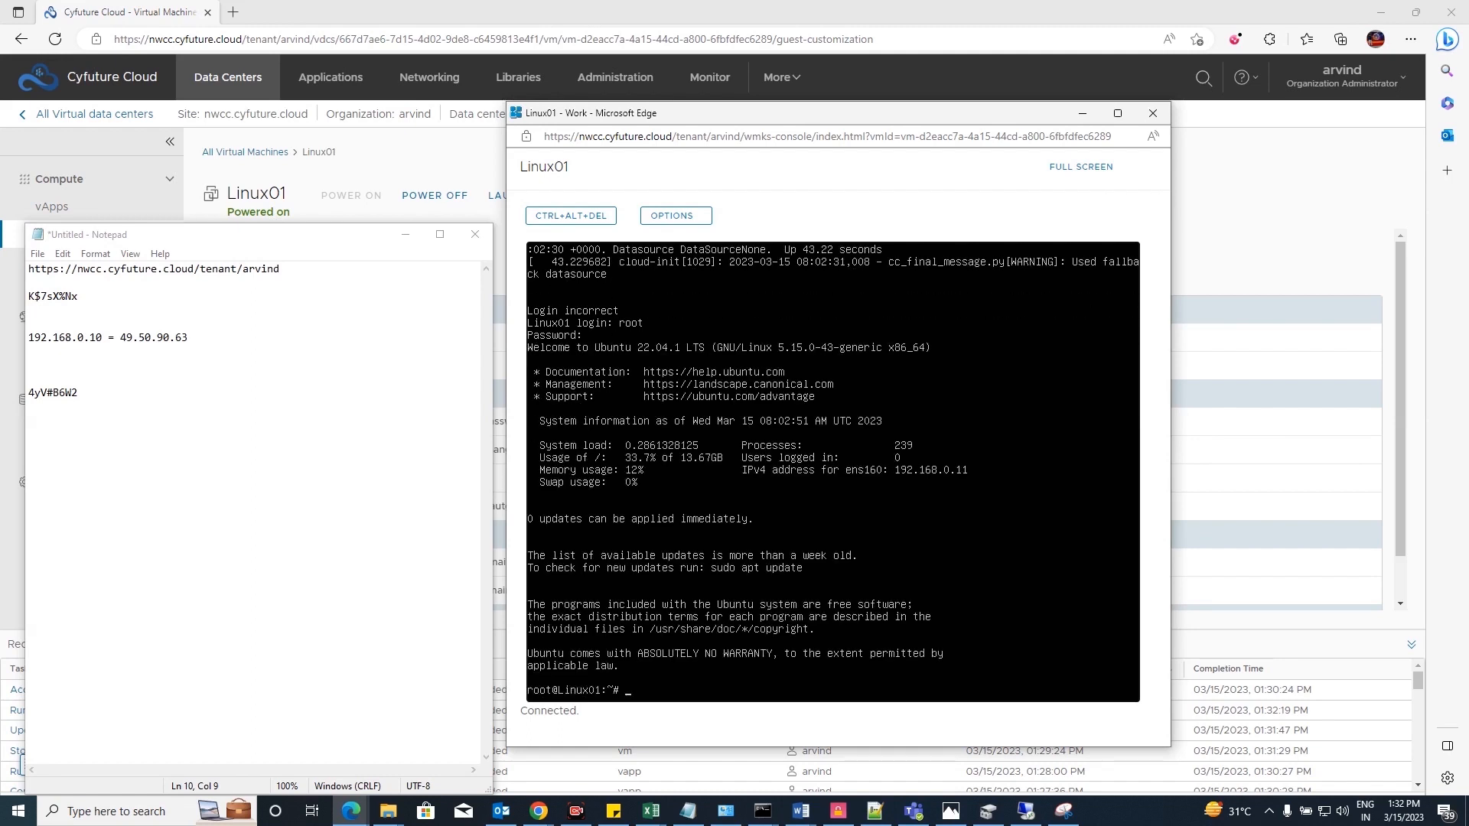
- Run ifconfig and ip a in the Linux01 console to examine the network interface addresses
key("Return")
key("Return")
key("Return")
key("Return")
key("Return")
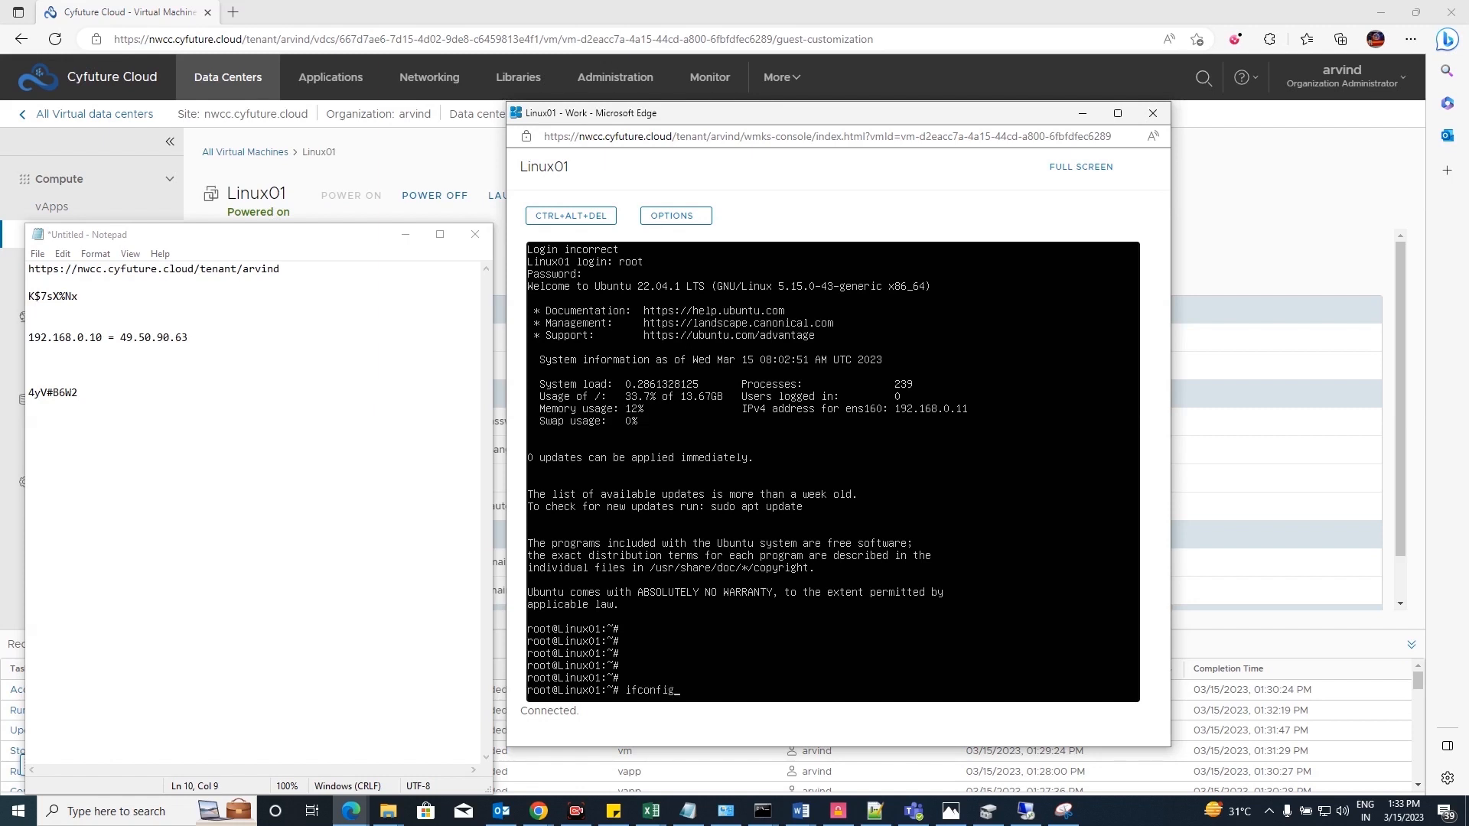
key("Return")
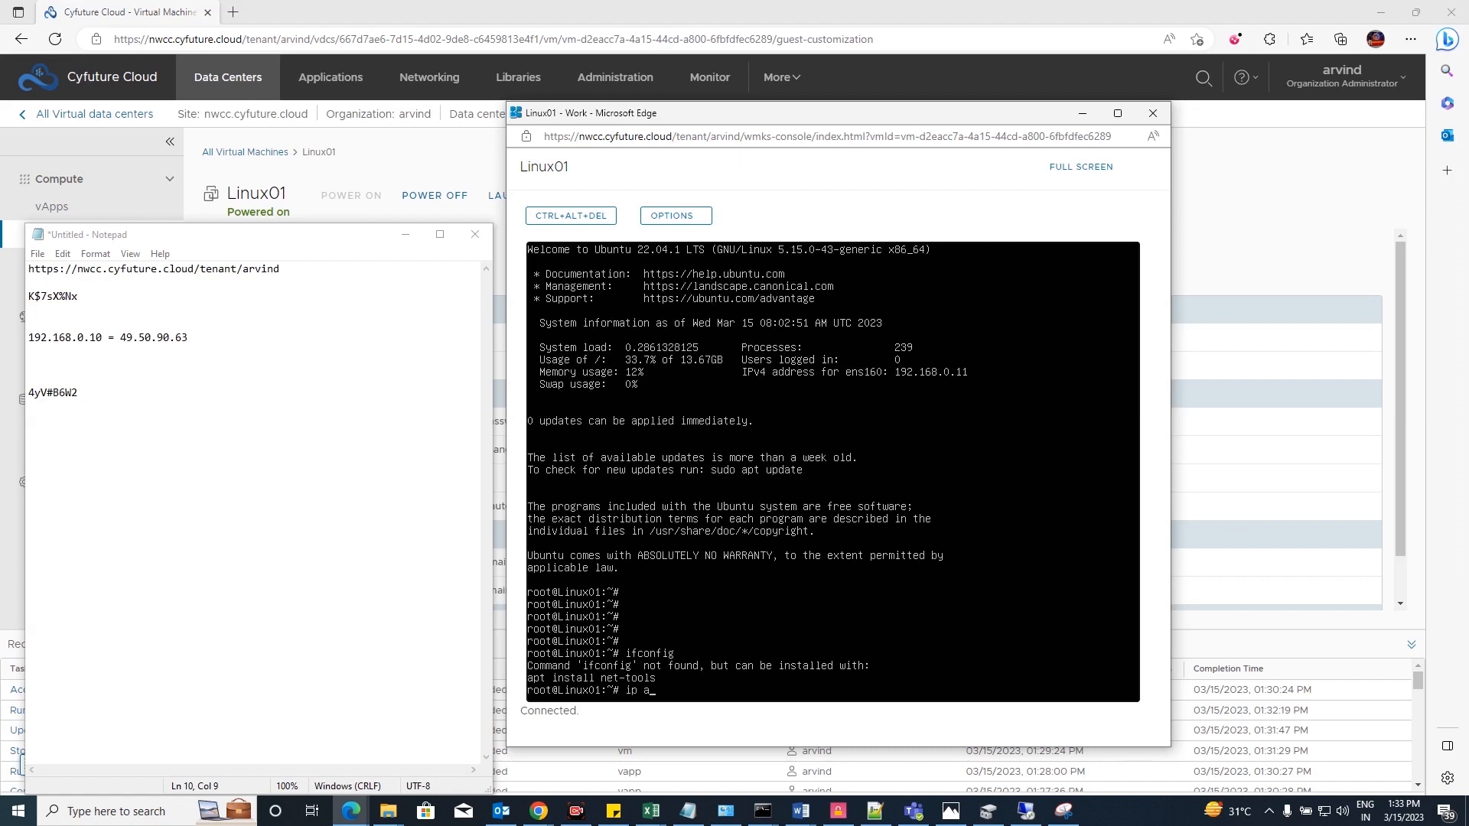
type("ip a")
key("Return")
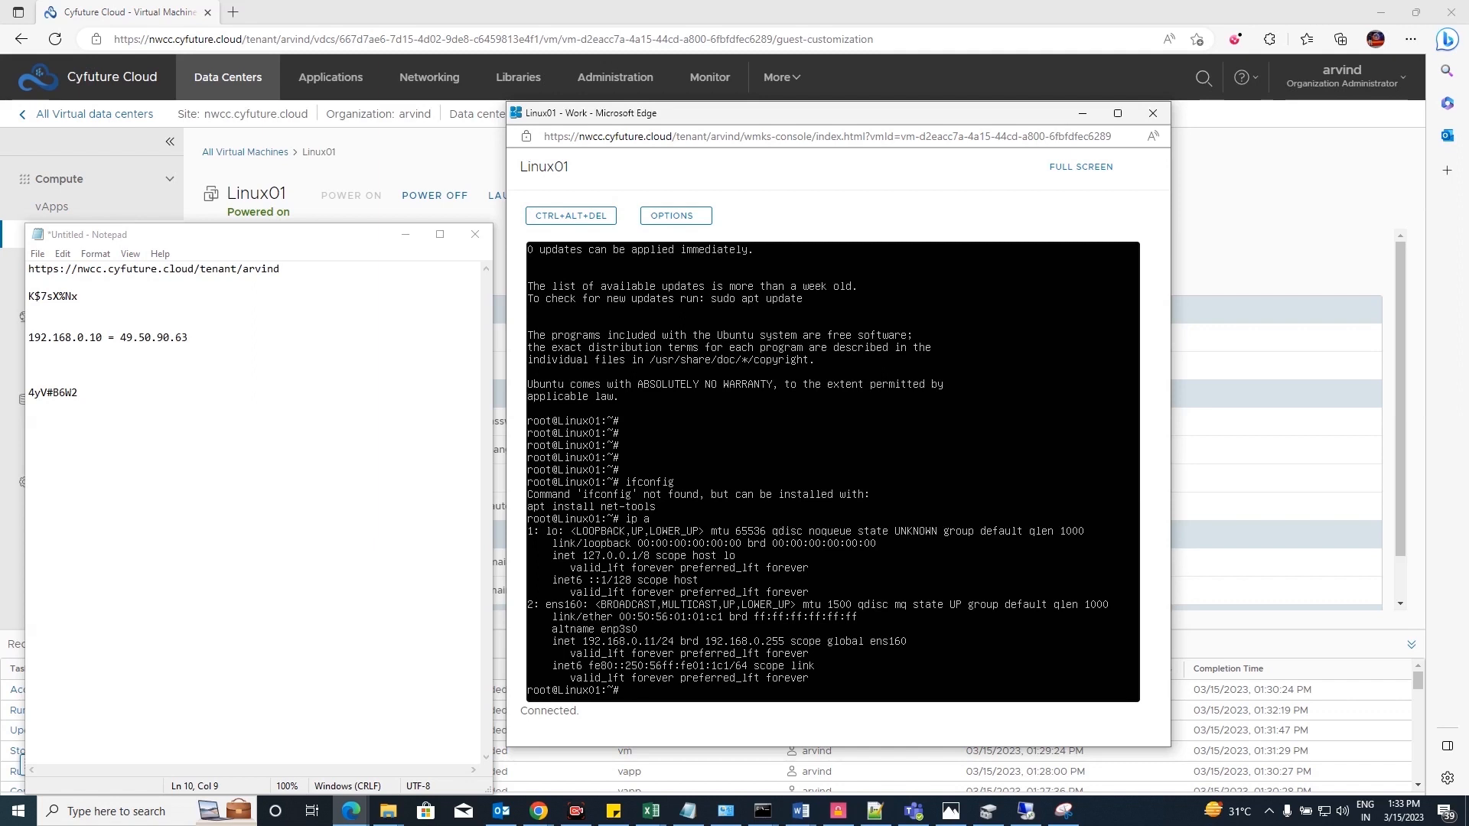
- Add Linux01's private IP address 192.168.0.11 to the Notepad note and return to the cloud portal
left_click(161, 474)
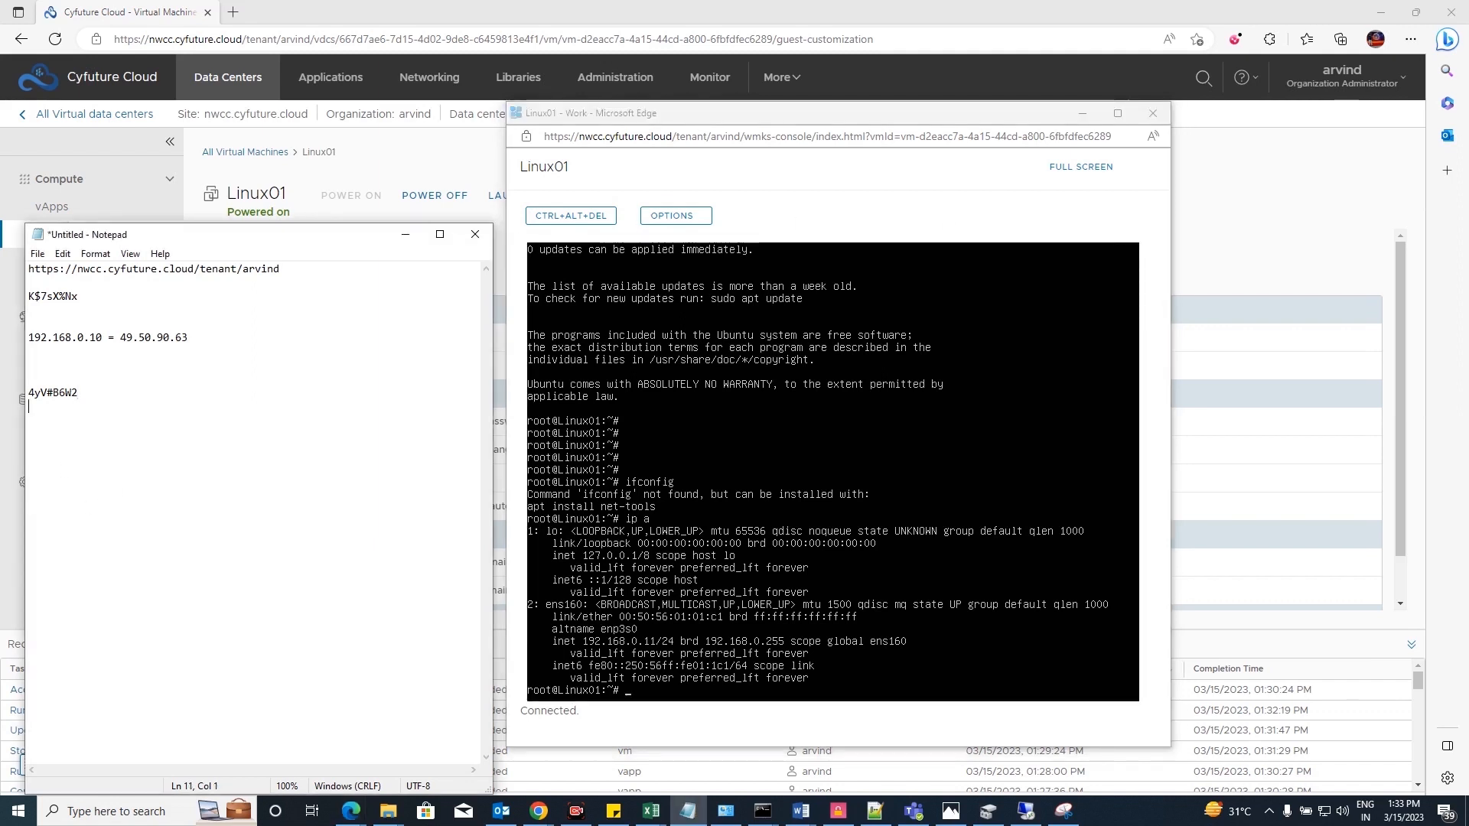
type("192.168.0.11")
left_click(1212, 193)
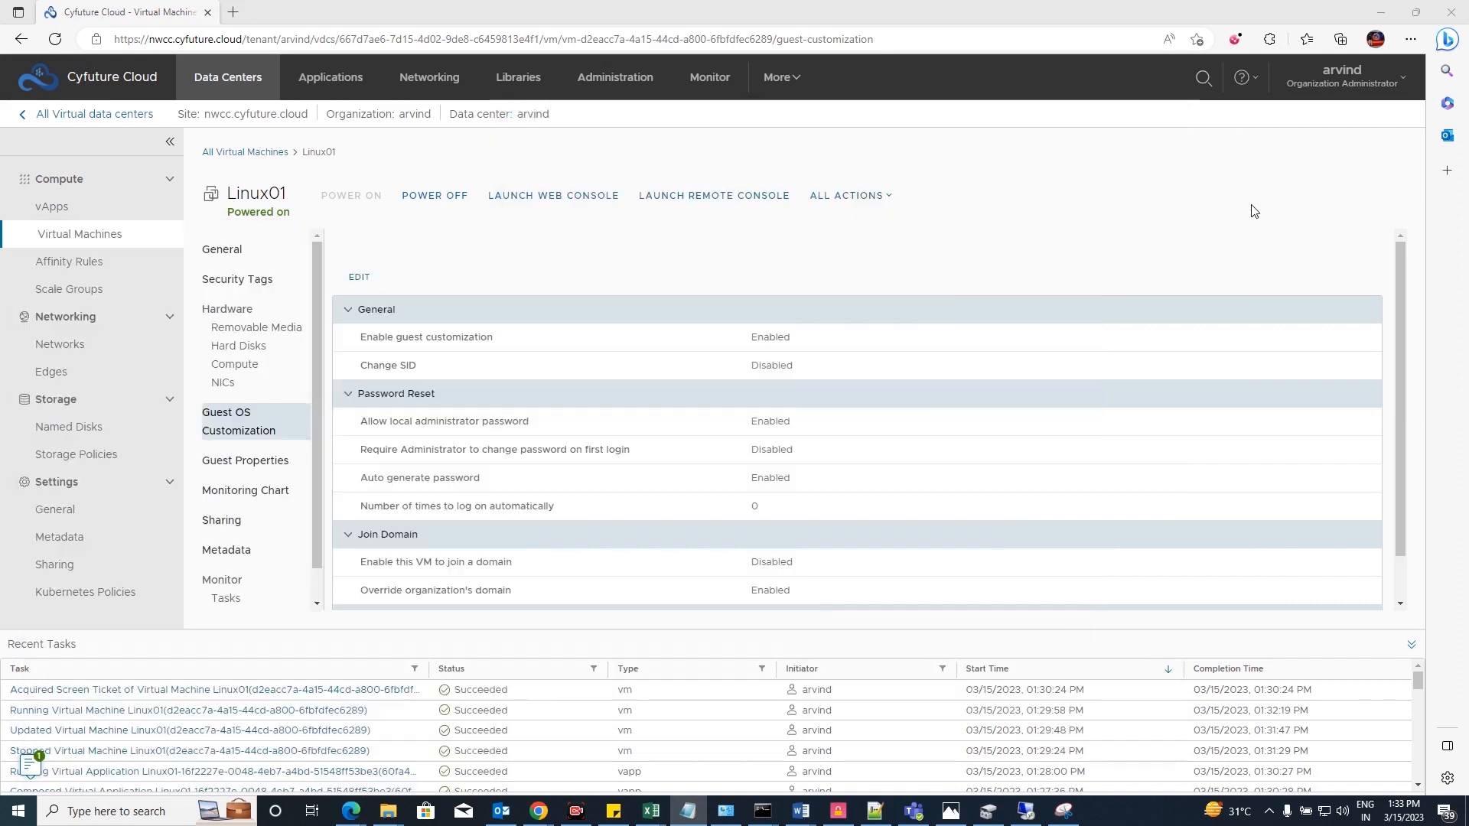
- Open the IP allocations of the organization's edge gateway, examine the allocated range and copy the public address used for DNAT
left_click(64, 373)
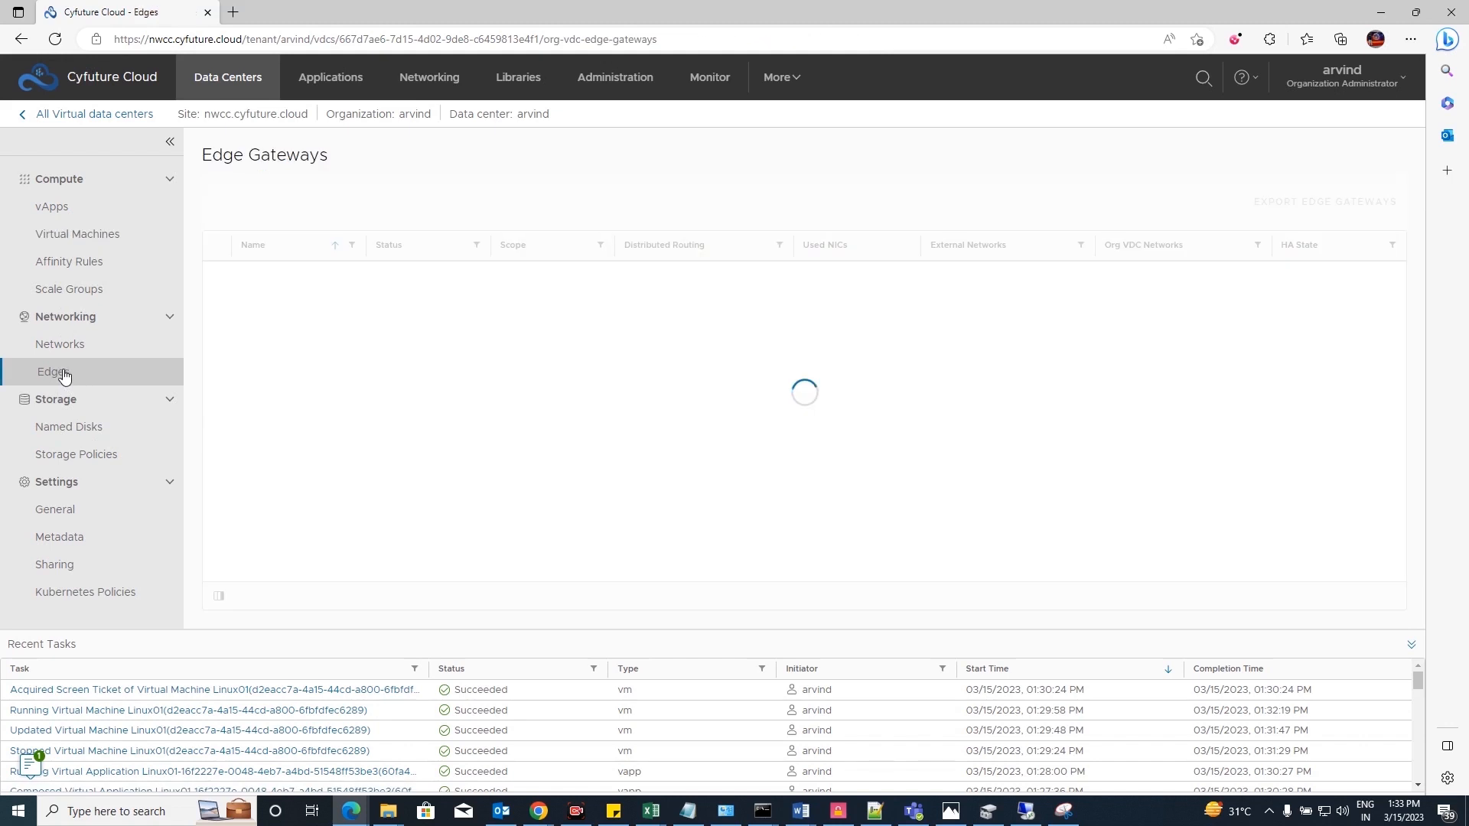
left_click(261, 278)
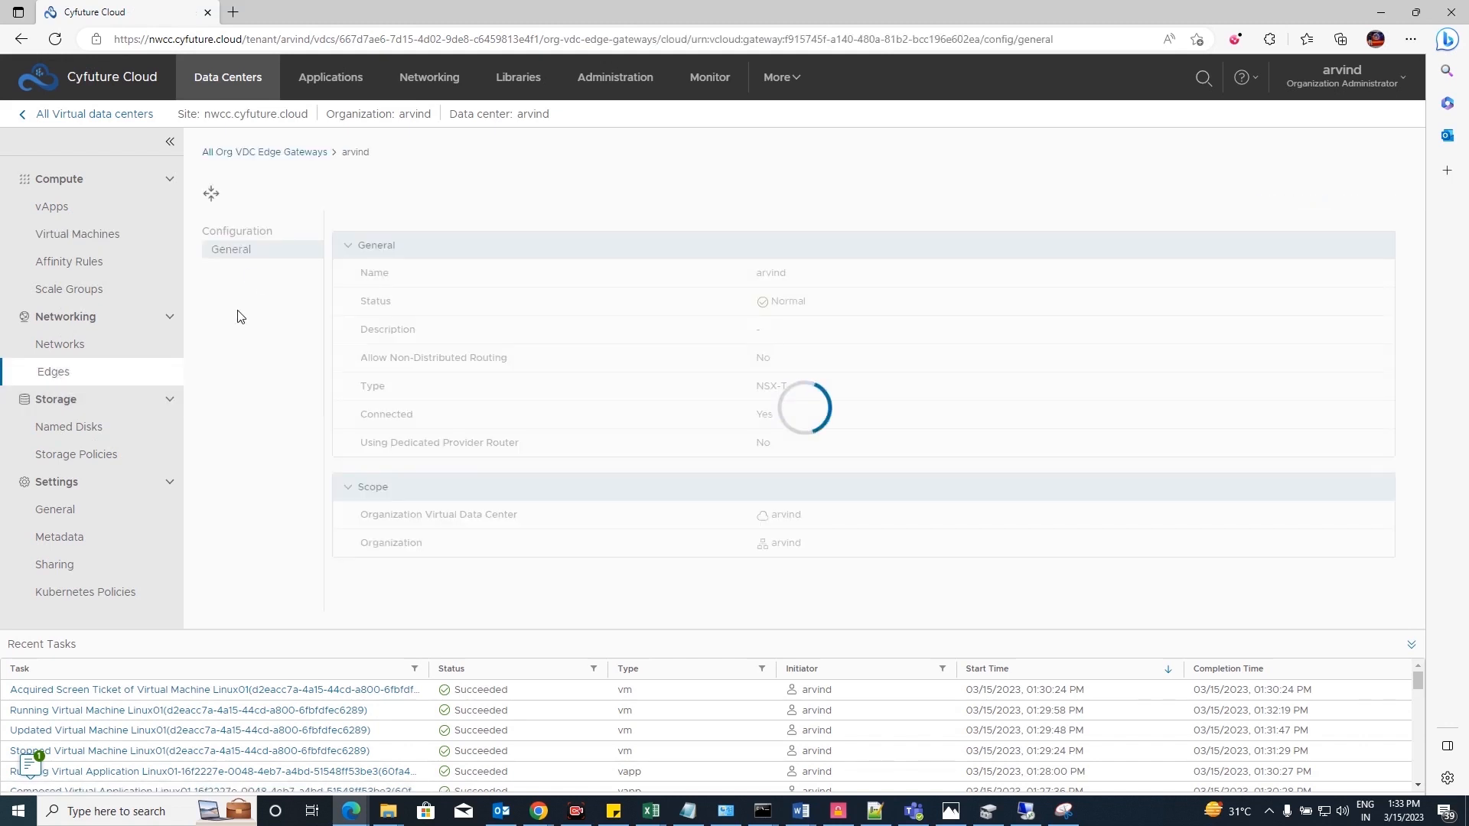
left_click(228, 336)
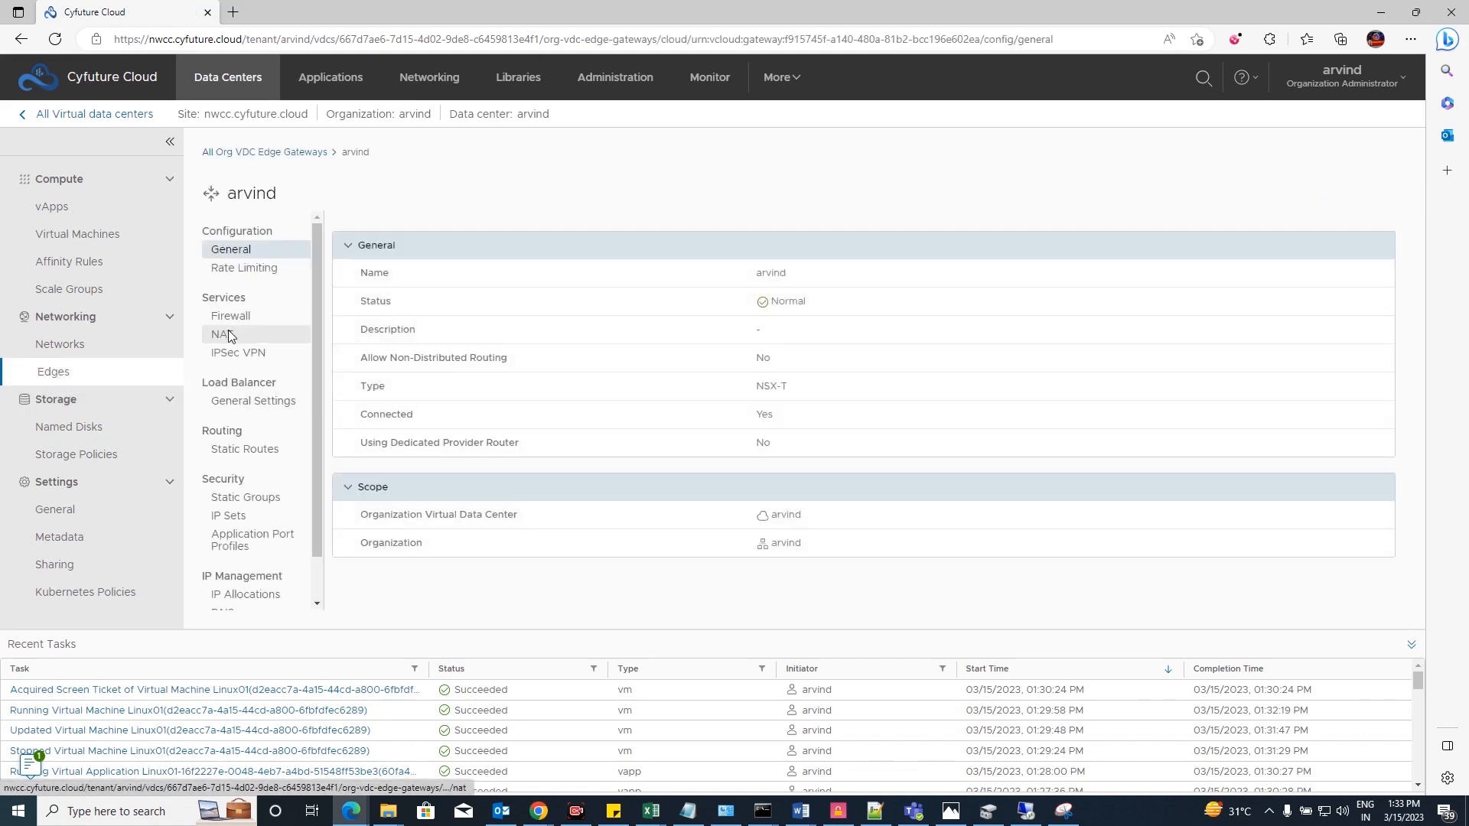
left_click(255, 603)
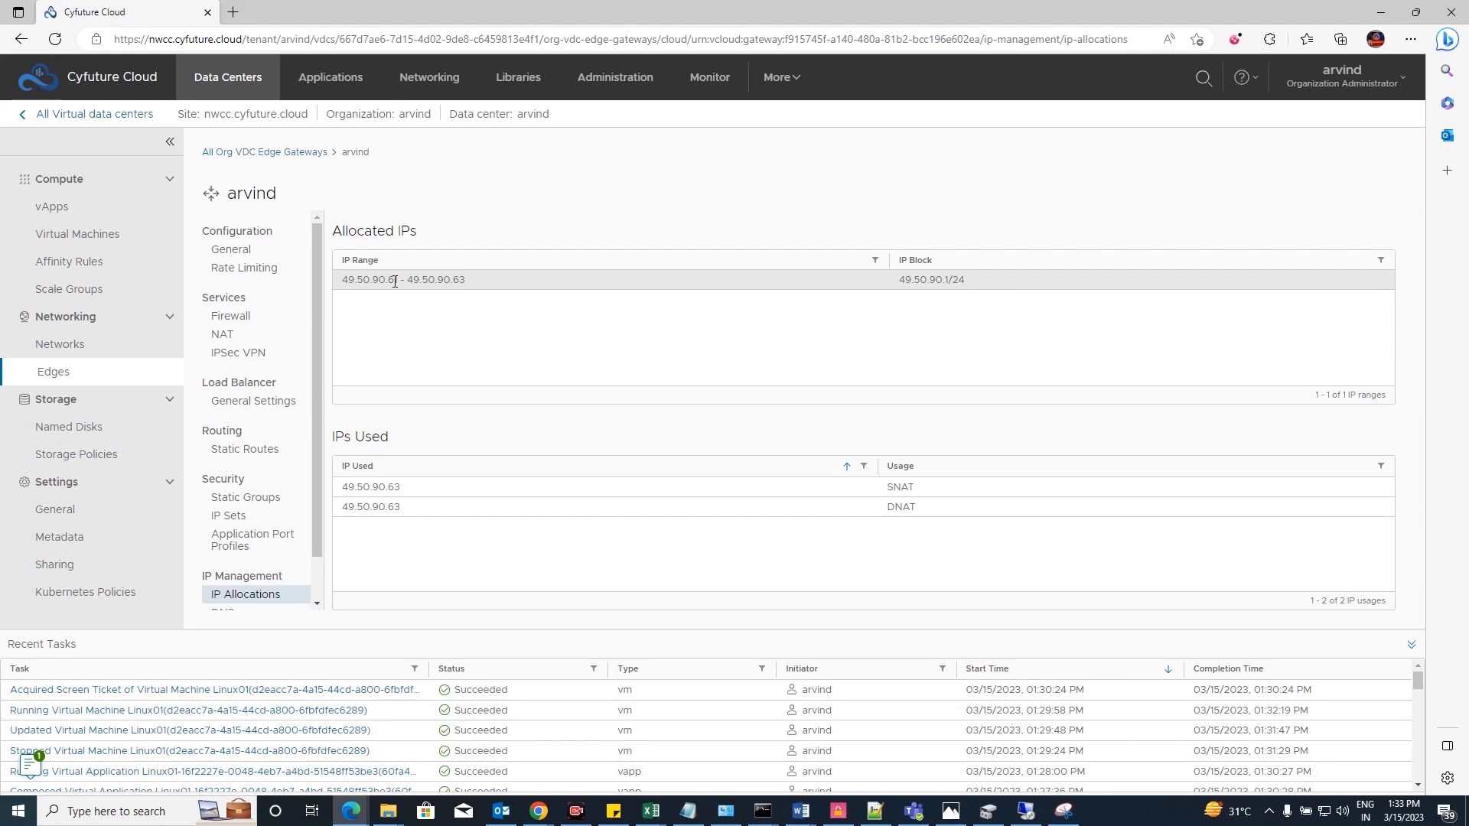
left_click_drag(468, 280, 446, 280)
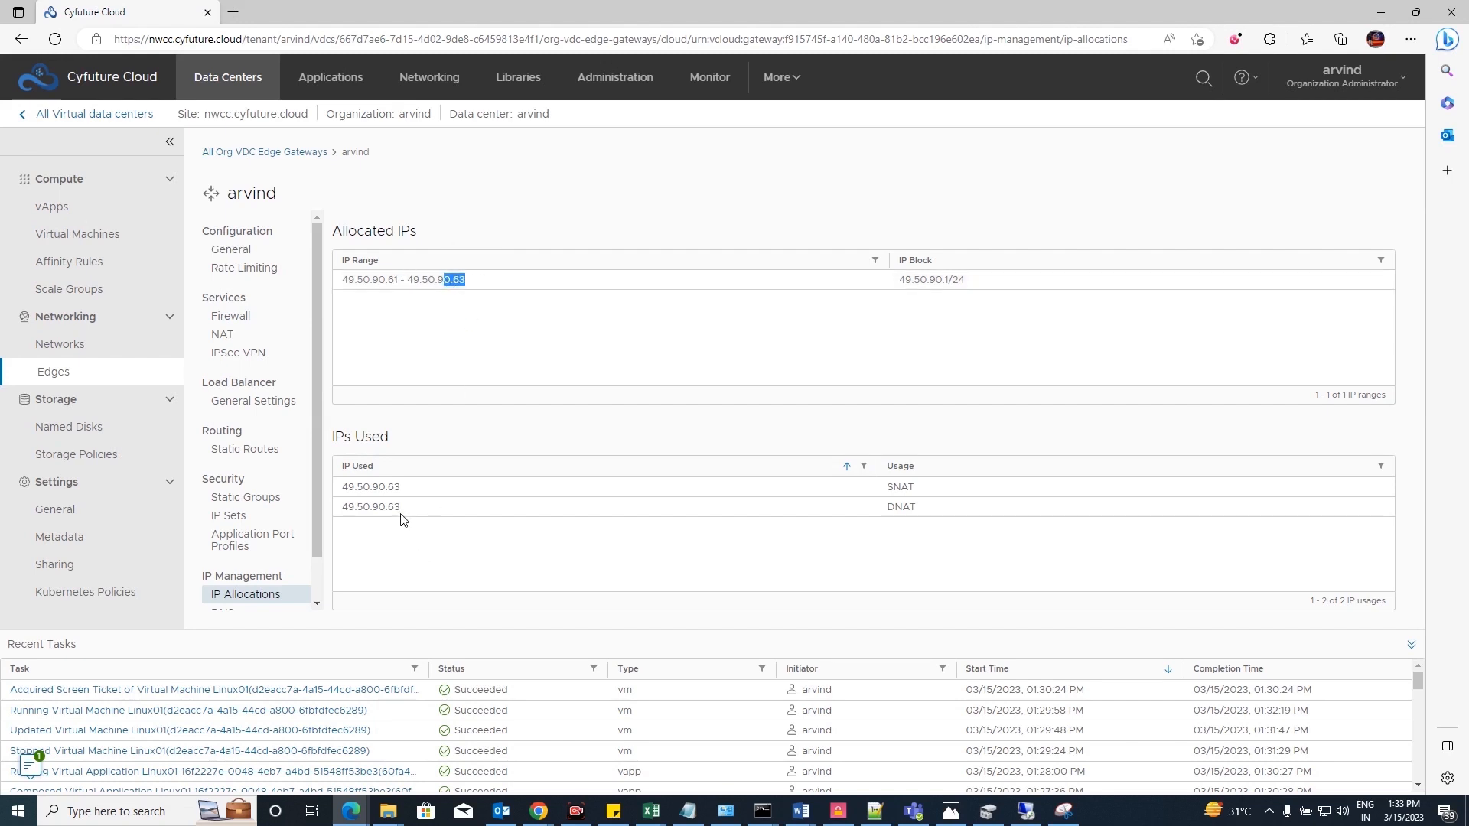
left_click_drag(413, 510, 339, 513)
key("ctrl+c")
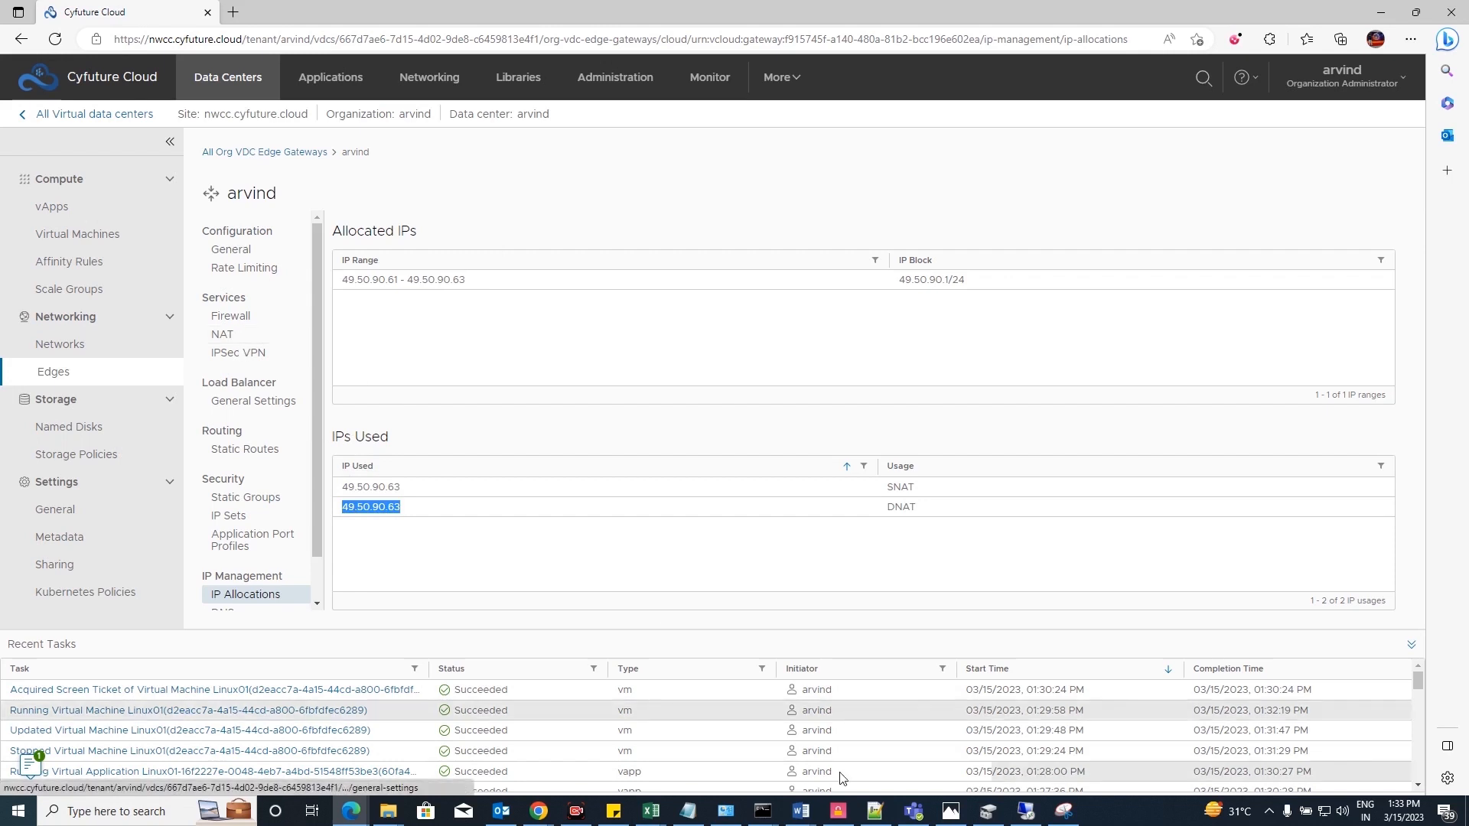
- Complete the note's last line as 192.168.0.11 = 49.50.90.62 and copy the public address
left_click(688, 811)
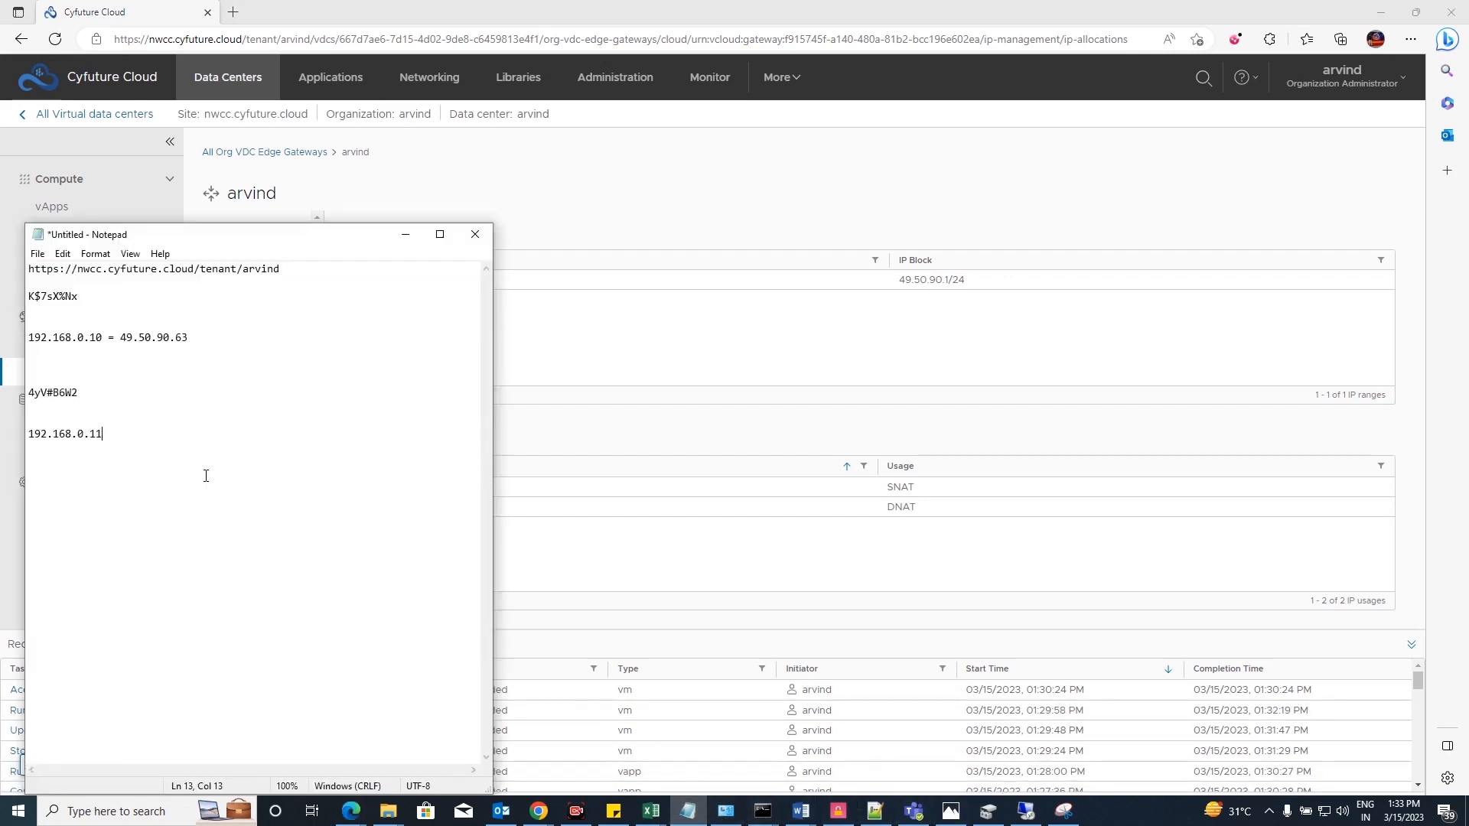
key("ctrl+v")
left_click_drag(197, 434, 120, 434)
key("ctrl+c")
- Start a DNAT rule named ssh on the edge gateway with external IP 49.50.90.62
left_click(723, 149)
left_click(222, 335)
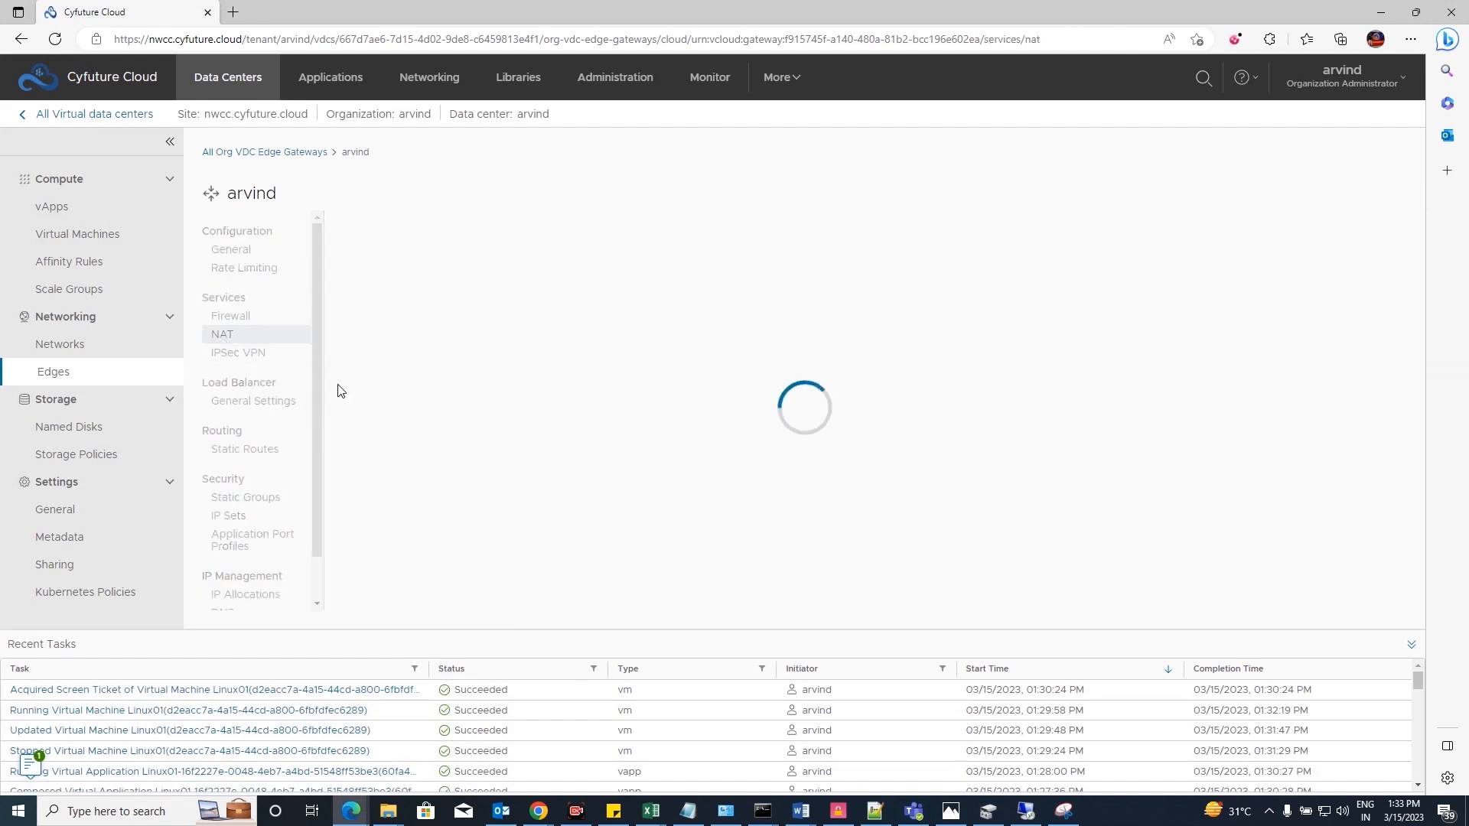
left_click(360, 253)
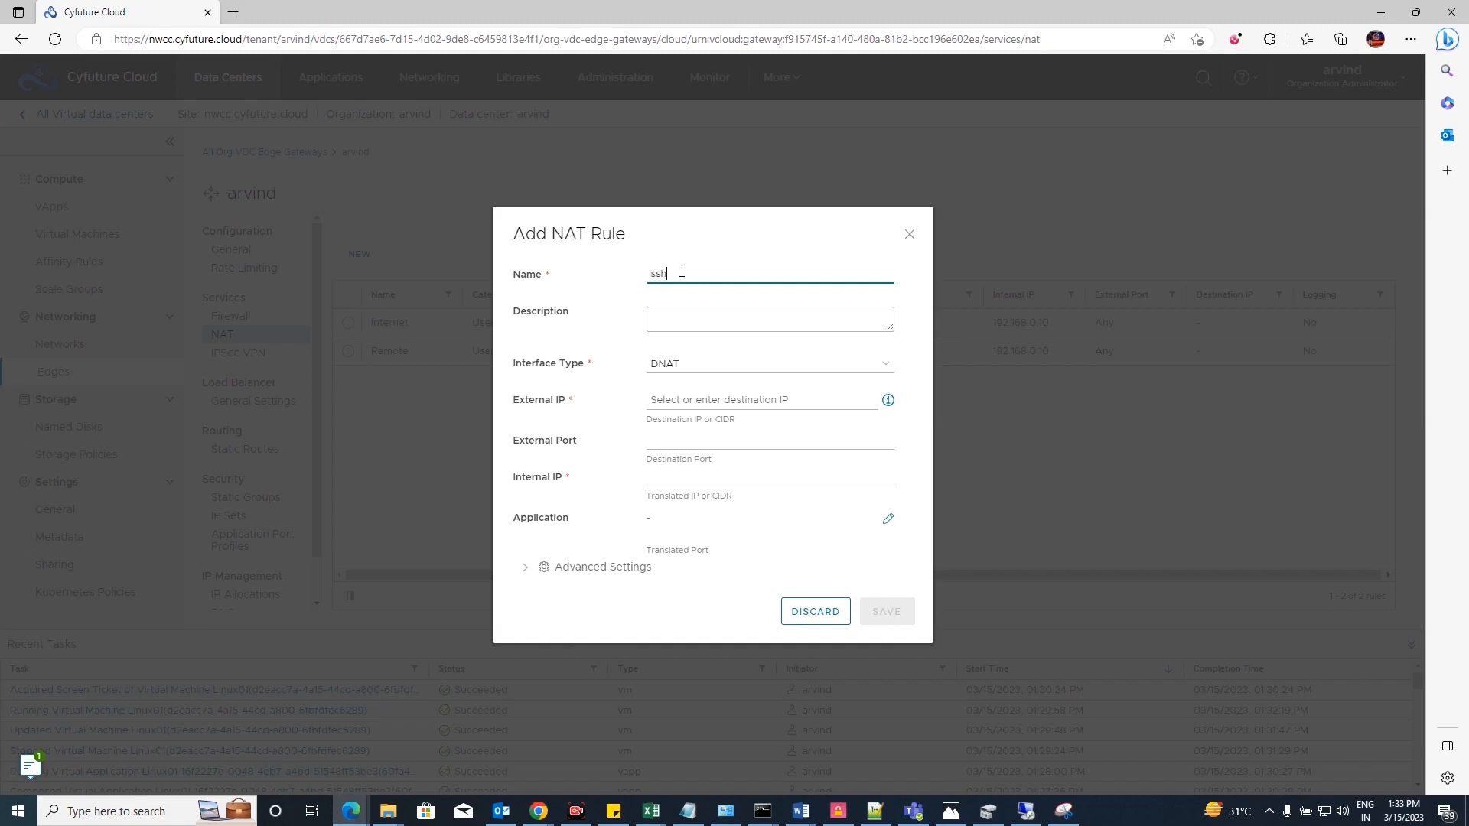
left_click(708, 397)
key("ctrl+v")
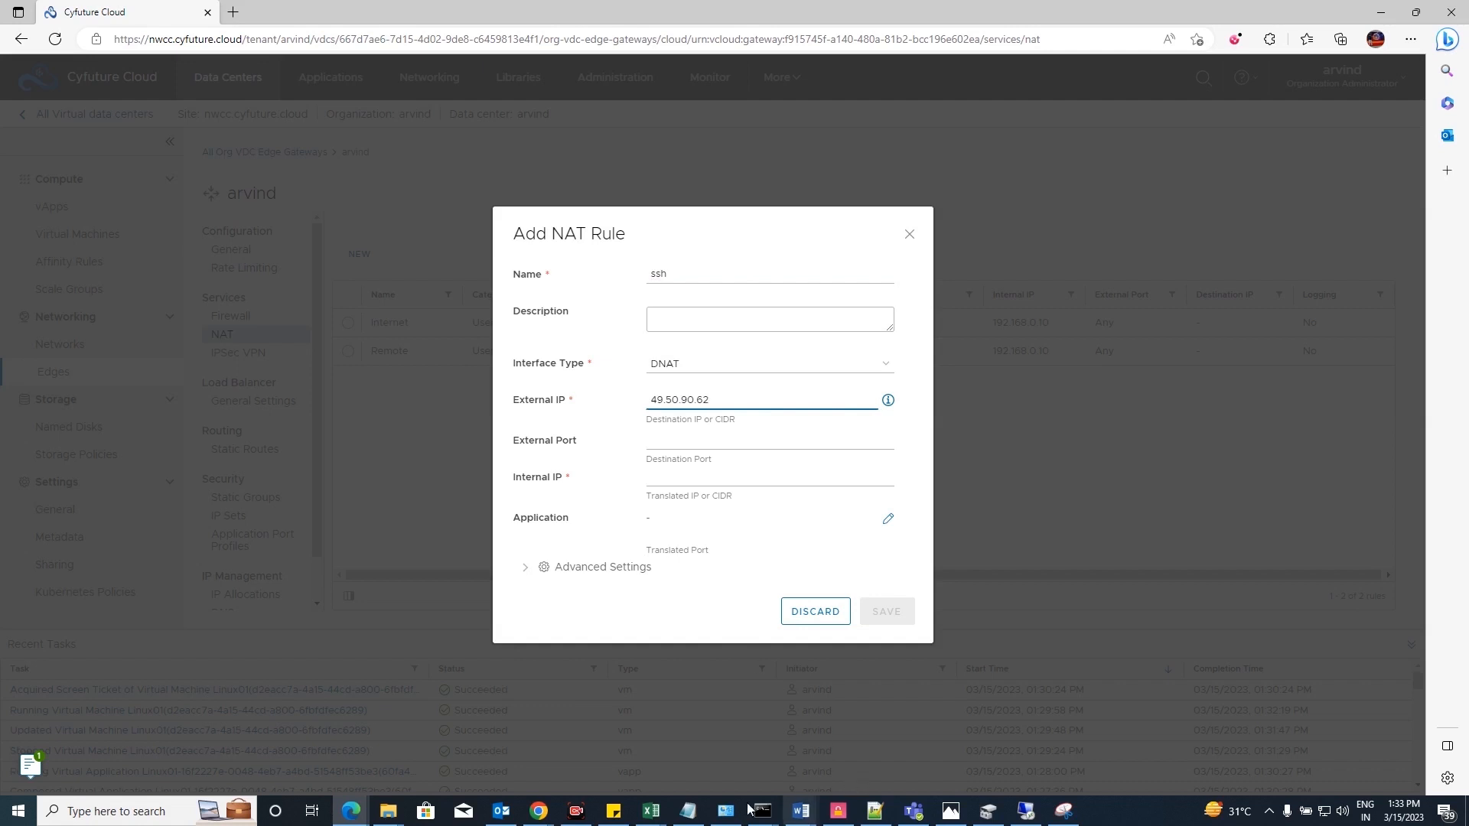
- Set the ssh rule's internal IP to 192.168.0.11, copied from the Notepad note, and save the rule
left_click(688, 810)
left_click(291, 496)
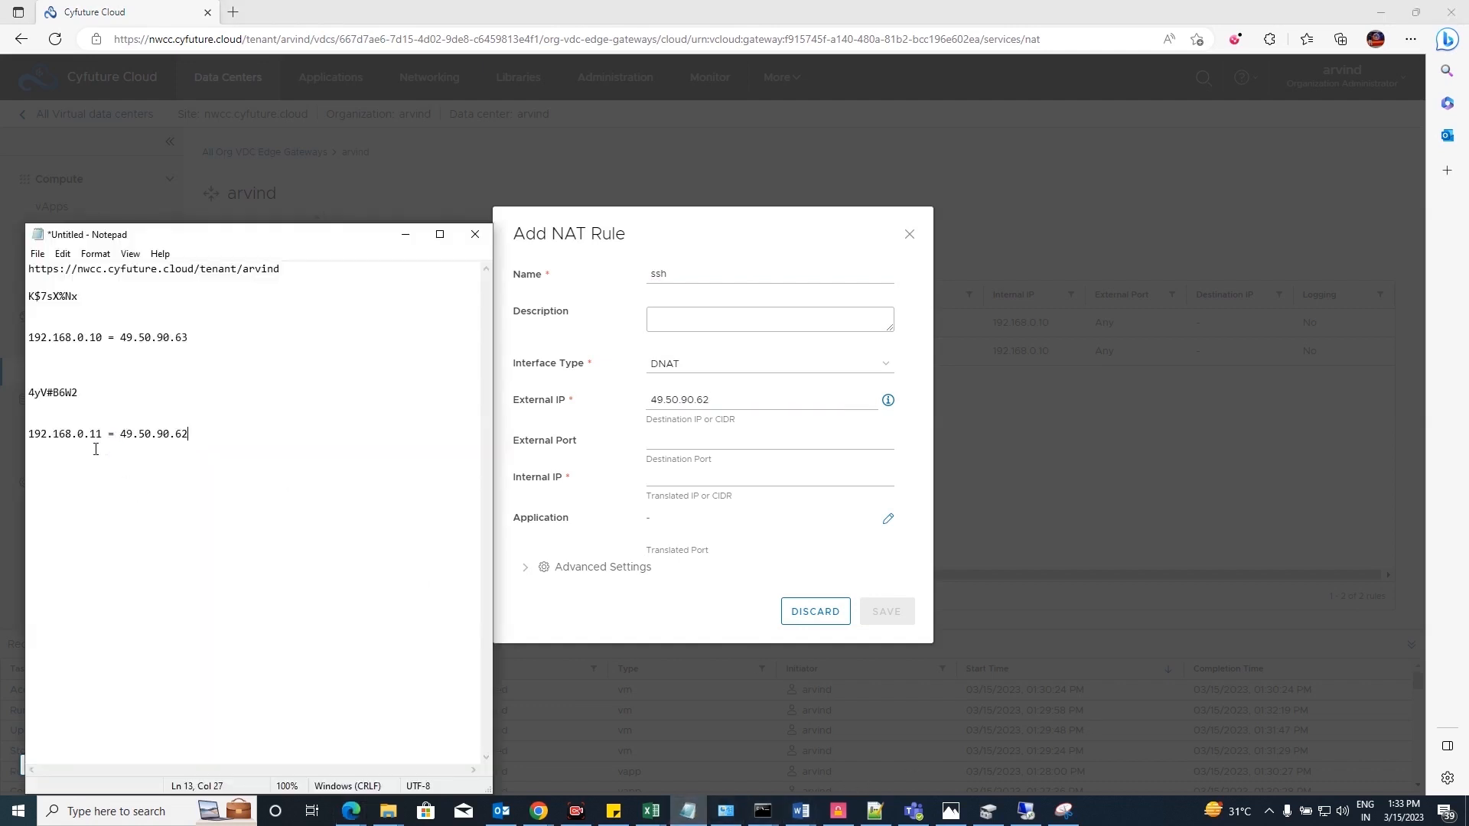
left_click_drag(103, 433, 29, 434)
key("ctrl+c")
left_click(676, 476)
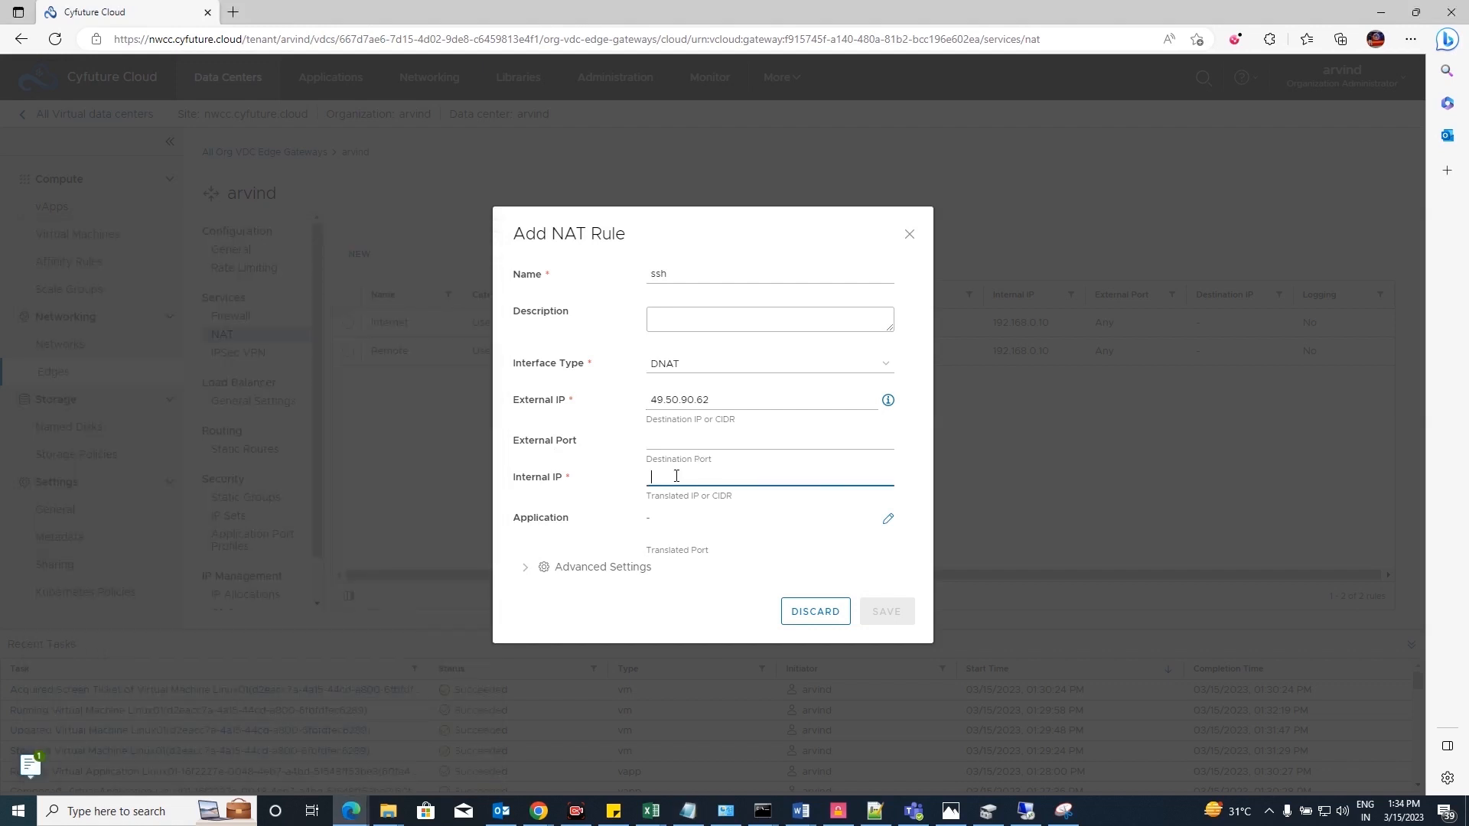
key("ctrl+v")
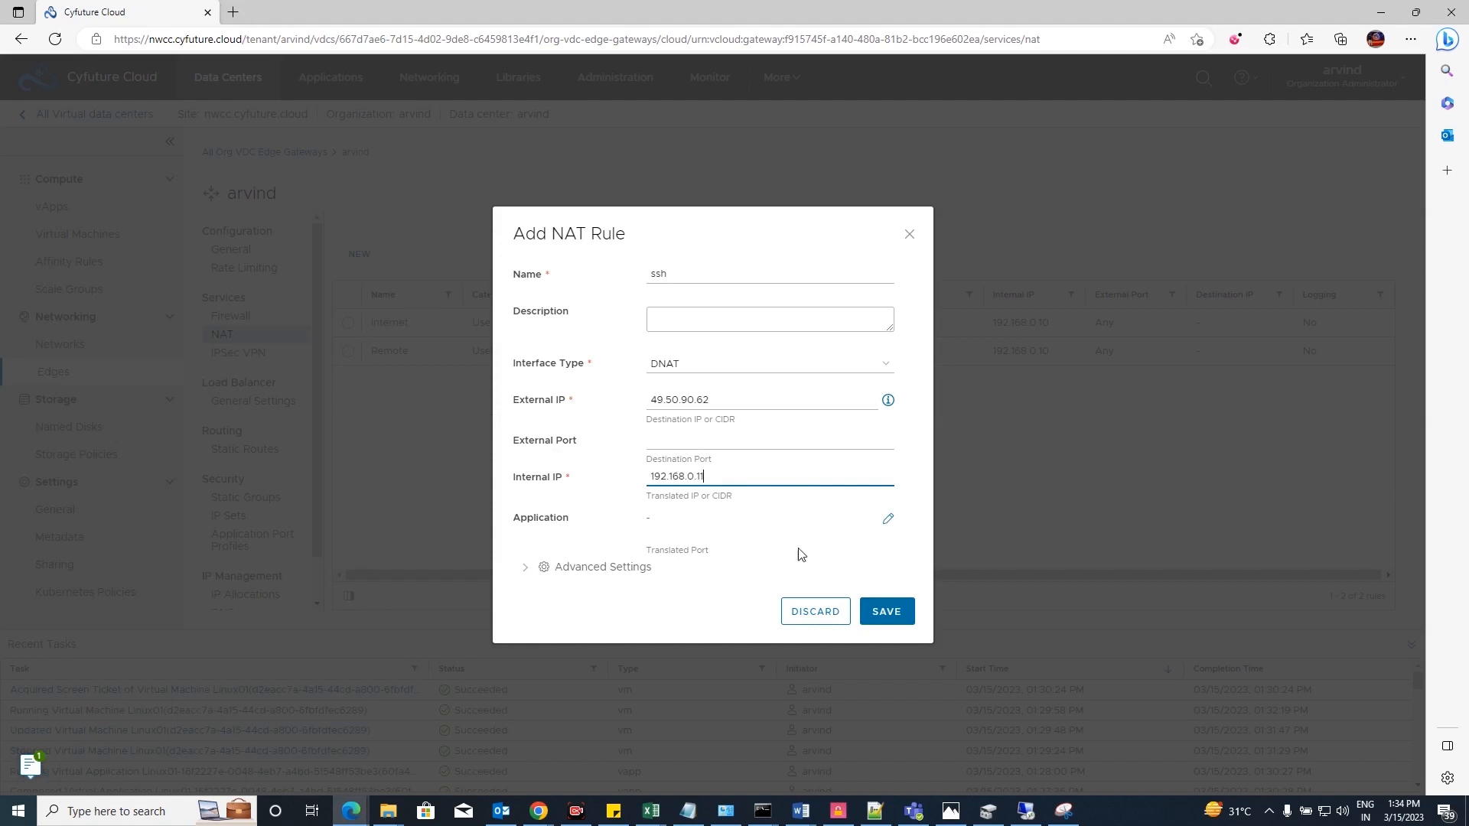
left_click(888, 610)
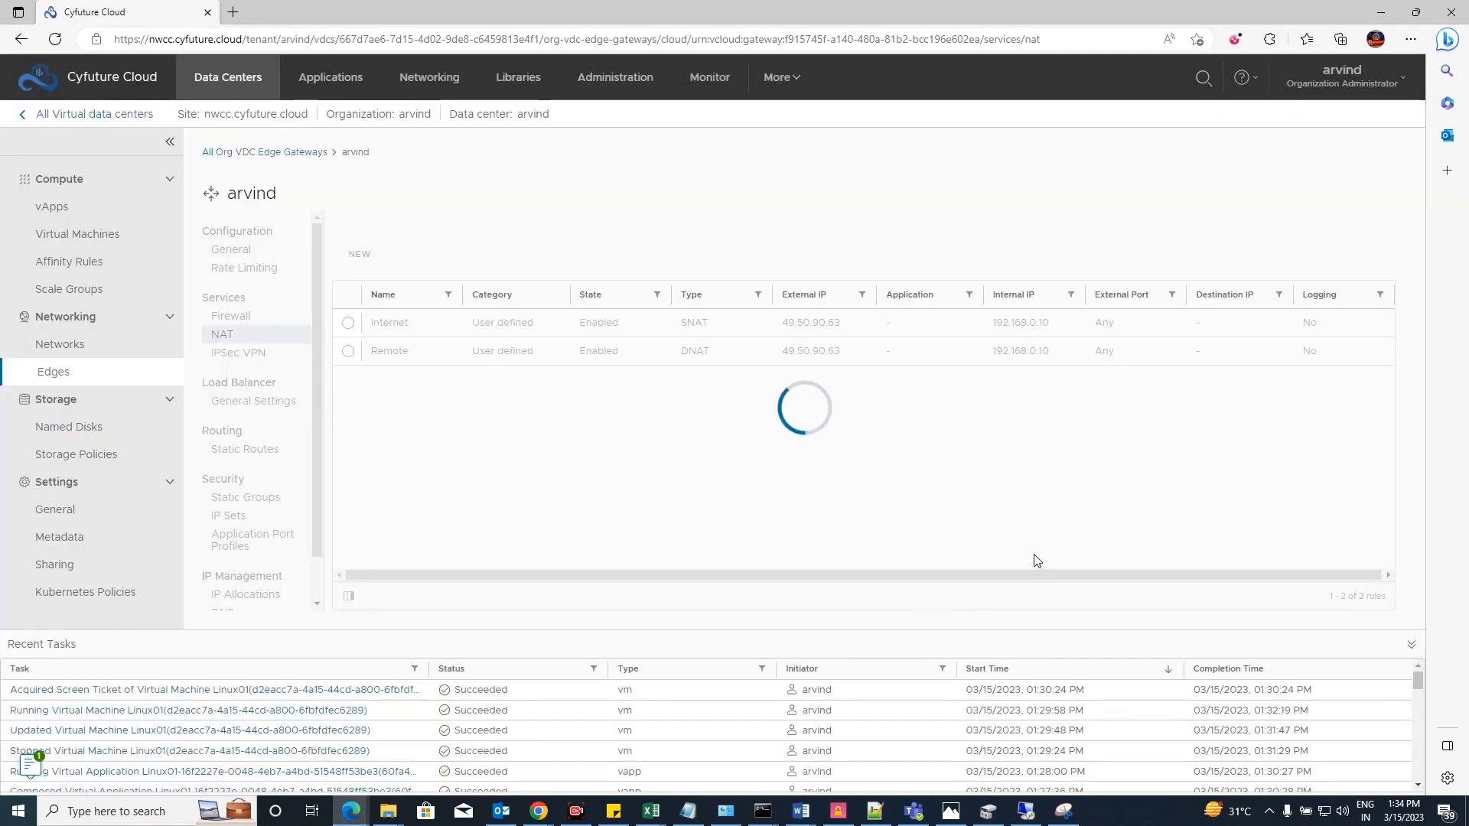
- Start another NAT rule named Lunux with interface type SNAT and internal IP 192.168.0.11
left_click(358, 256)
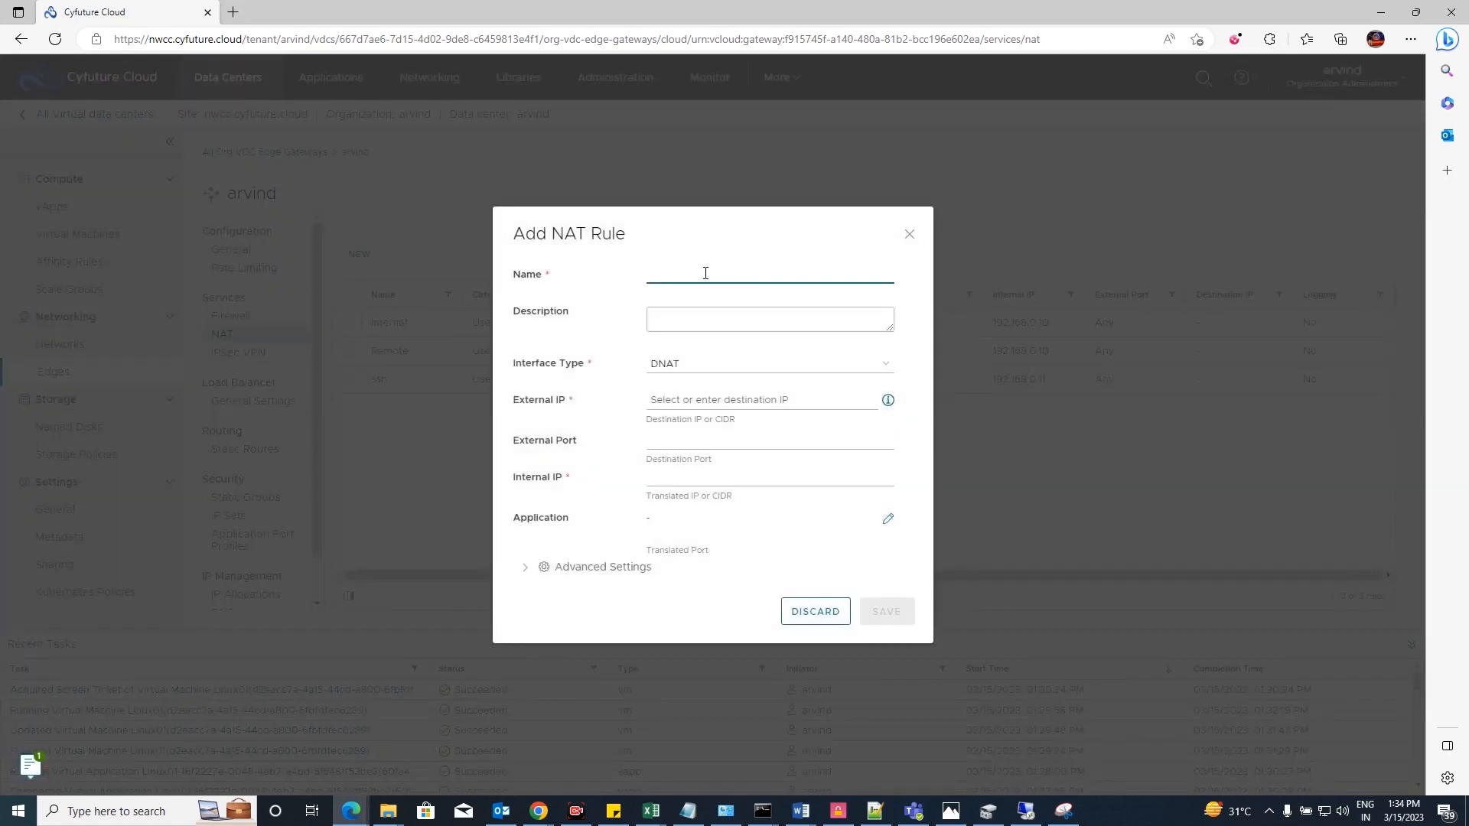
type("Lunux")
left_click(703, 365)
left_click(701, 397)
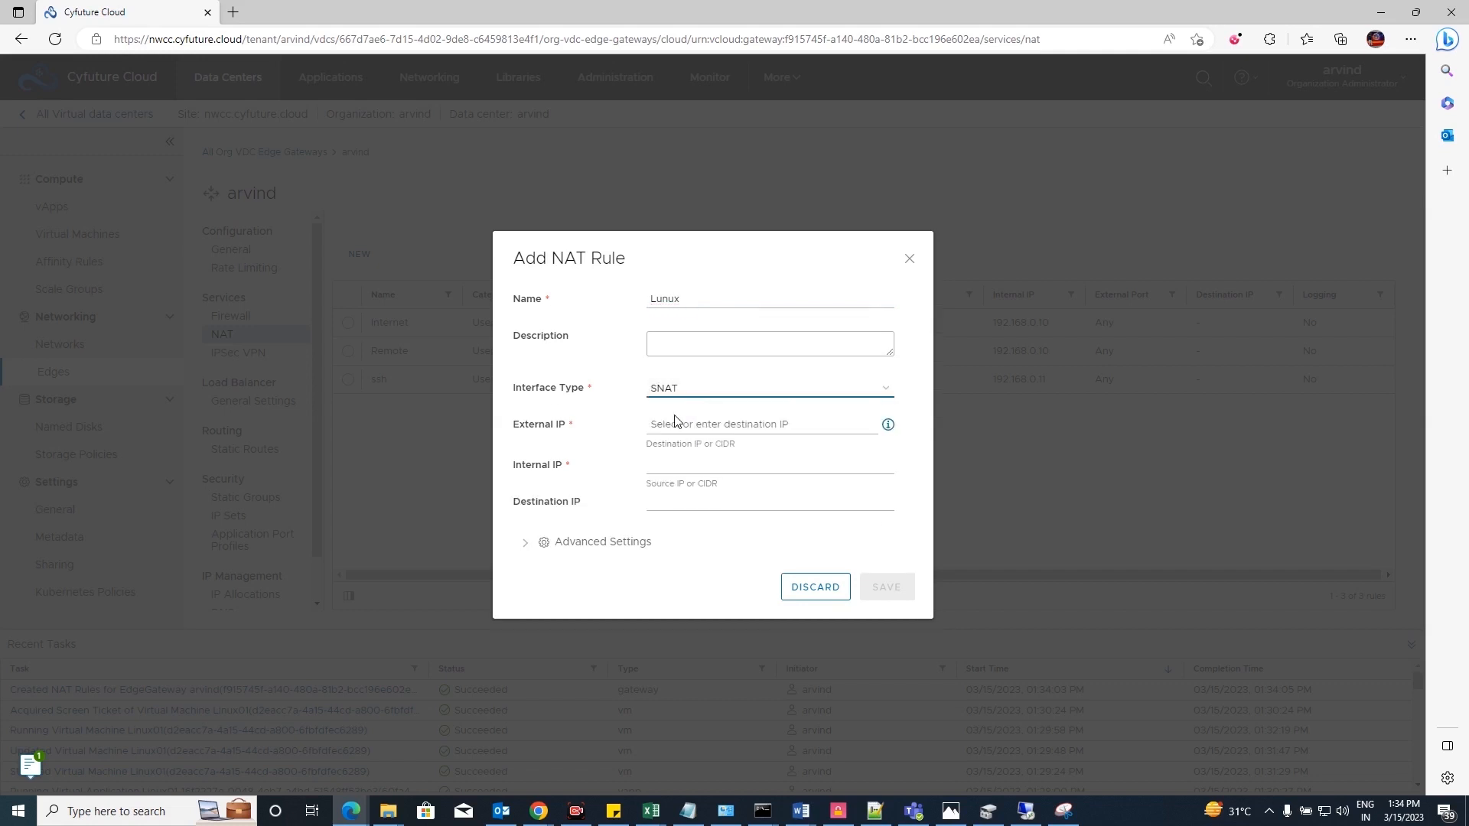
left_click(673, 423)
left_click(690, 468)
key("ctrl+v")
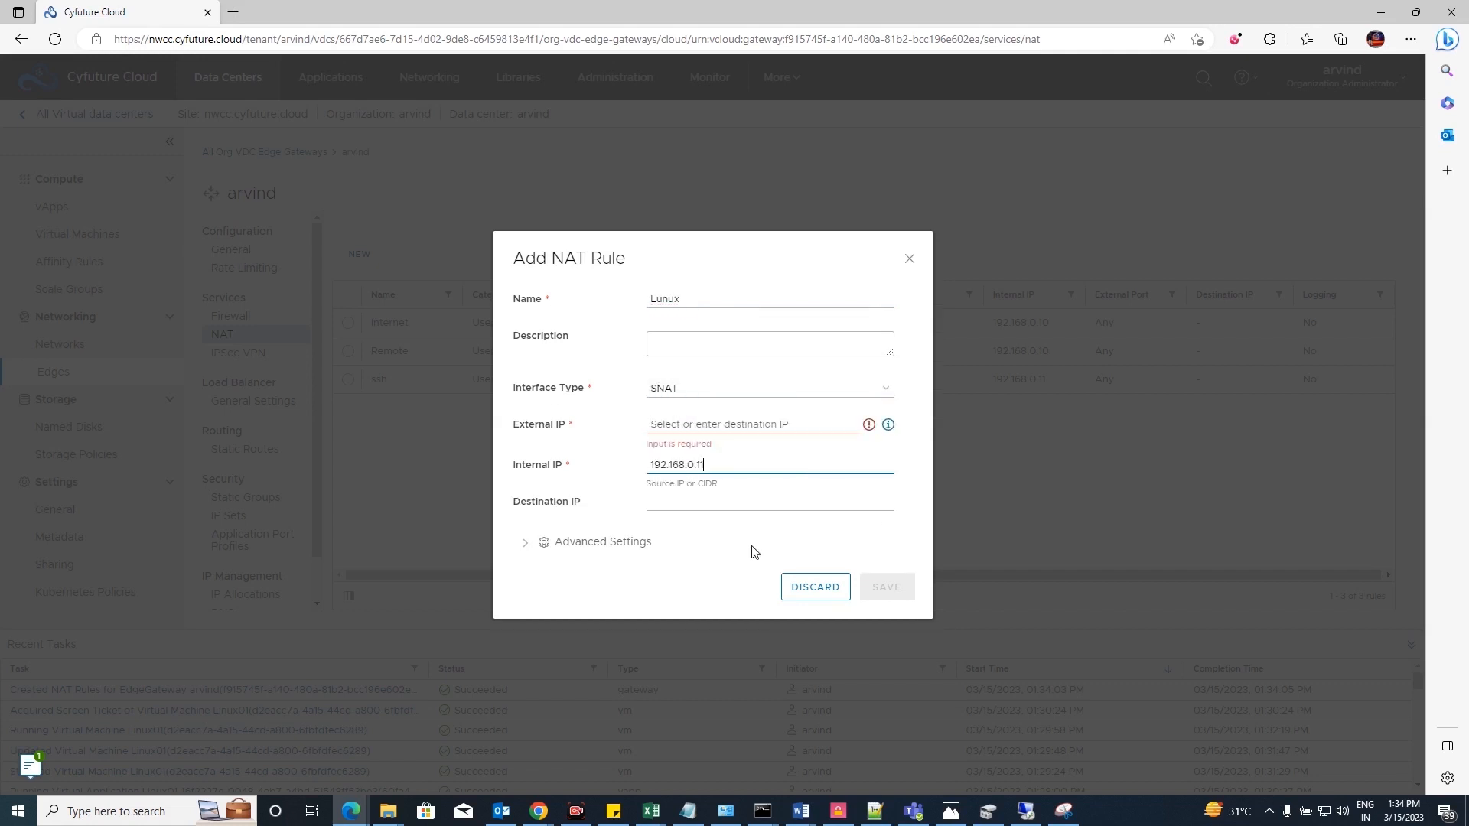
- Set the Lunux rule's external IP to 49.50.90.62, copied from the Notepad note, and save the rule
left_click(688, 812)
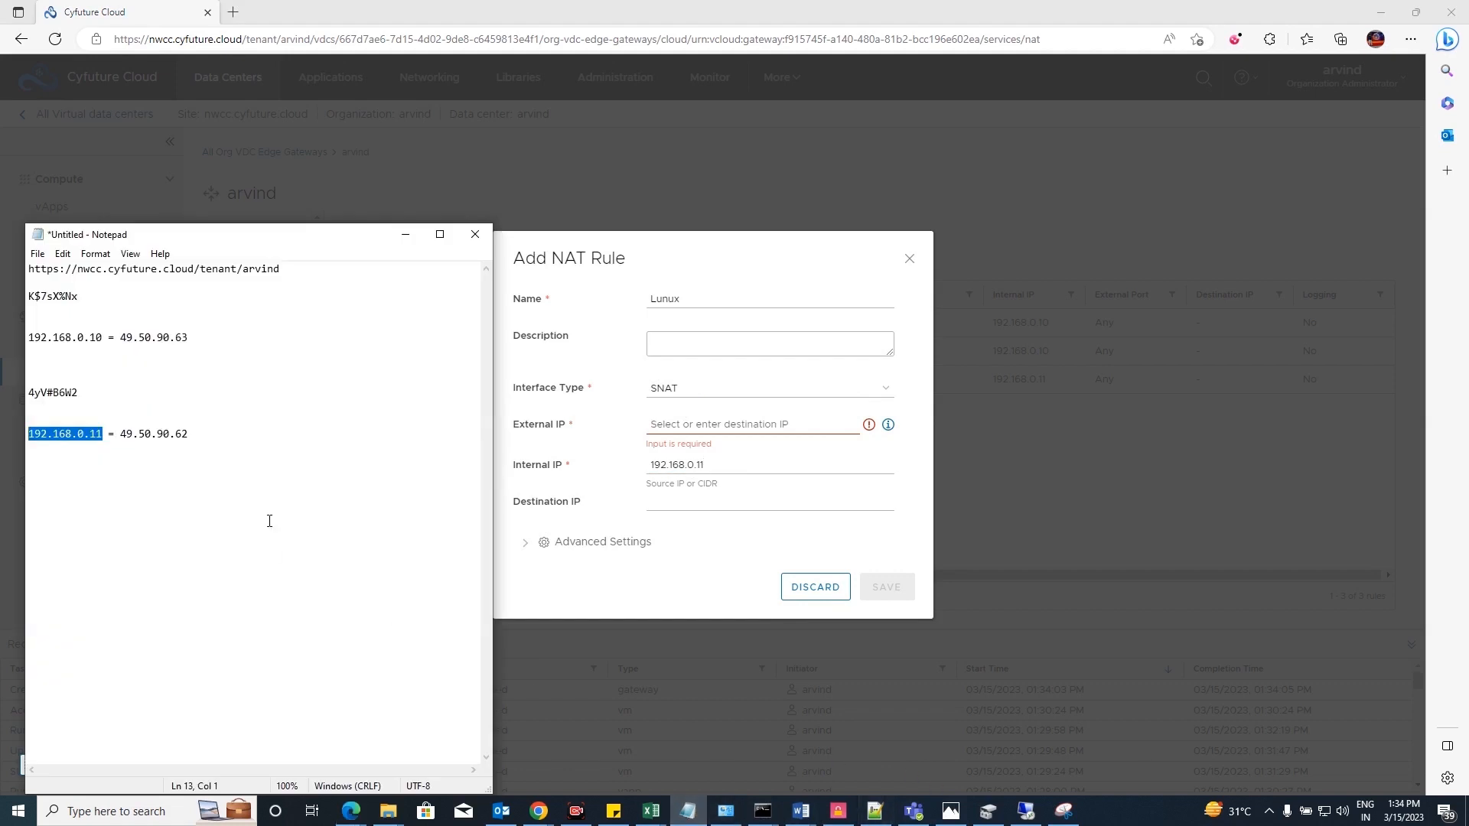
left_click(214, 432)
double_click(203, 438)
key("ctrl+c")
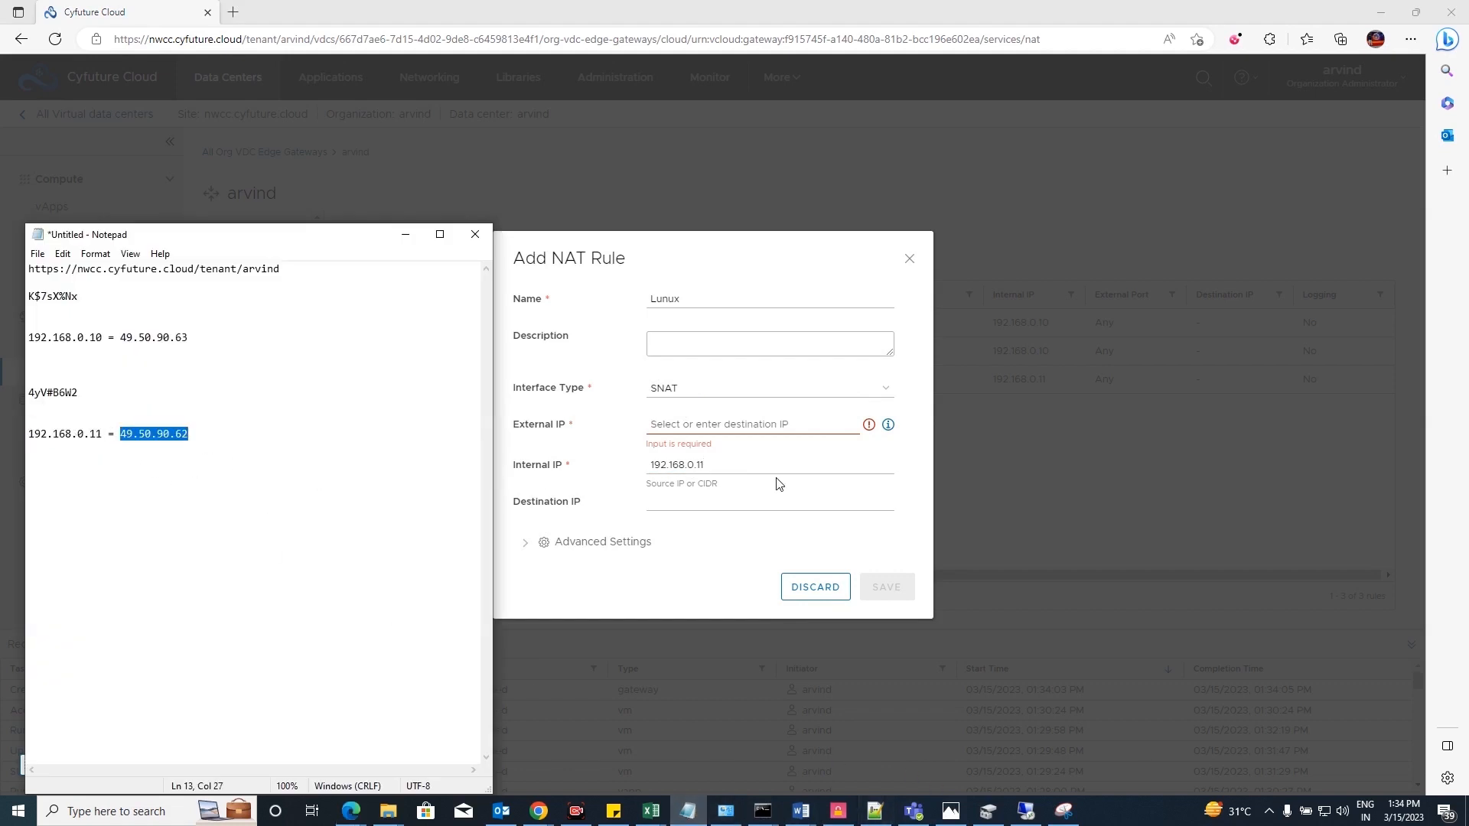
left_click(681, 423)
key("ctrl+v")
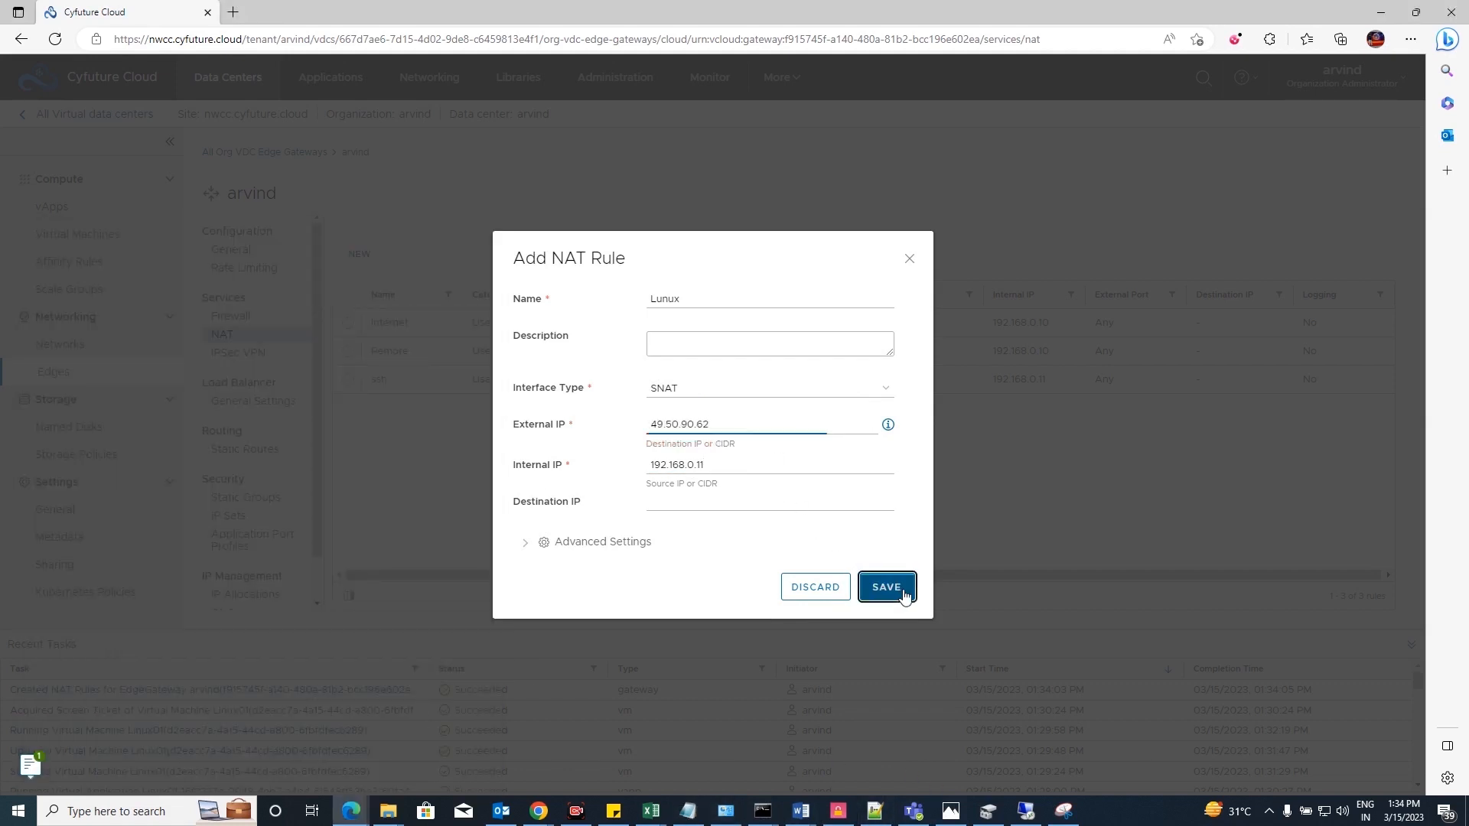
left_click(887, 588)
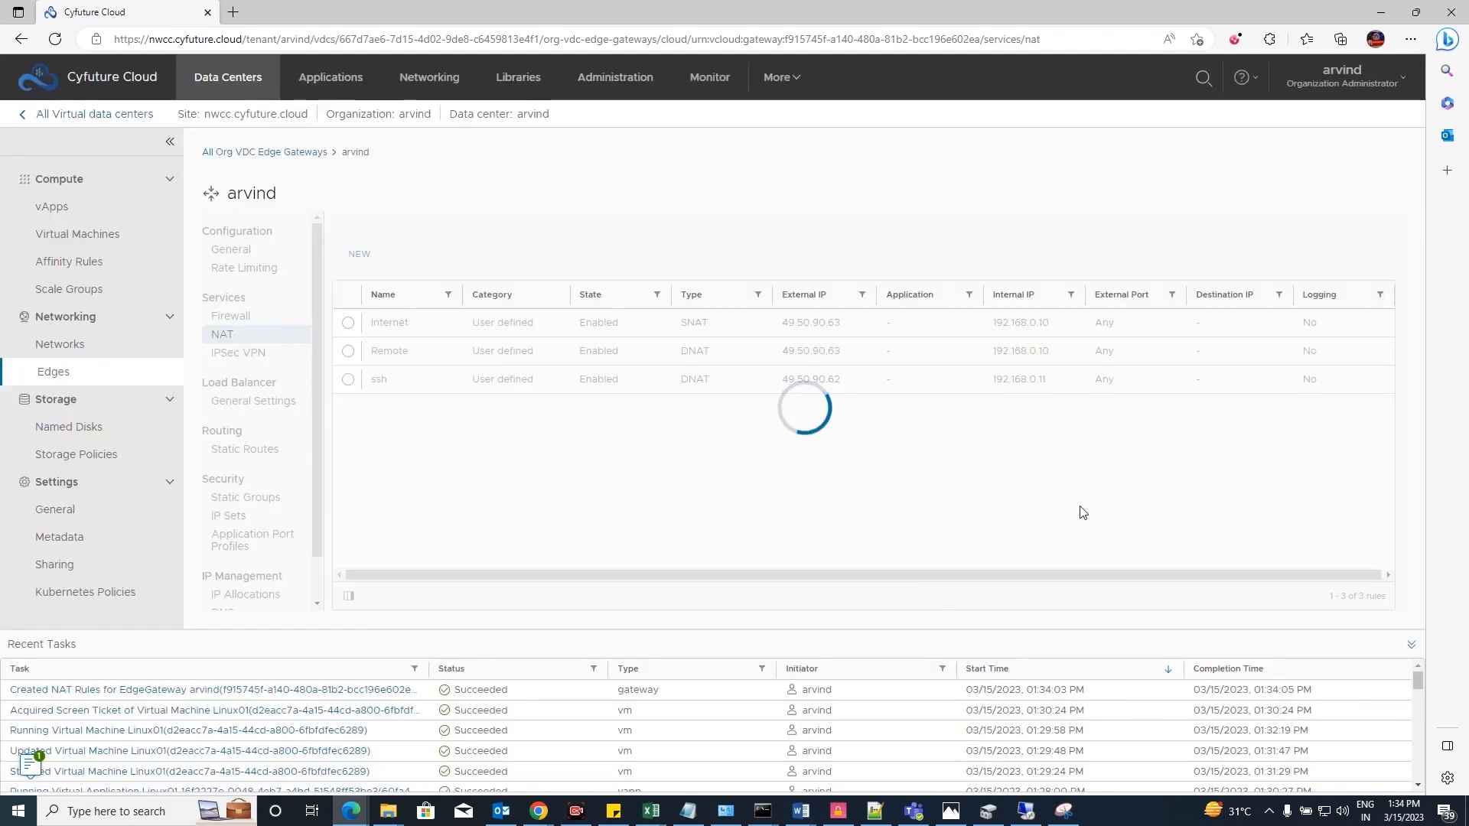
- Launch PuTTY and open an SSH connection on port 22 to 49.50.90.62, the ssh rule's external IP
left_click_drag(849, 407, 782, 413)
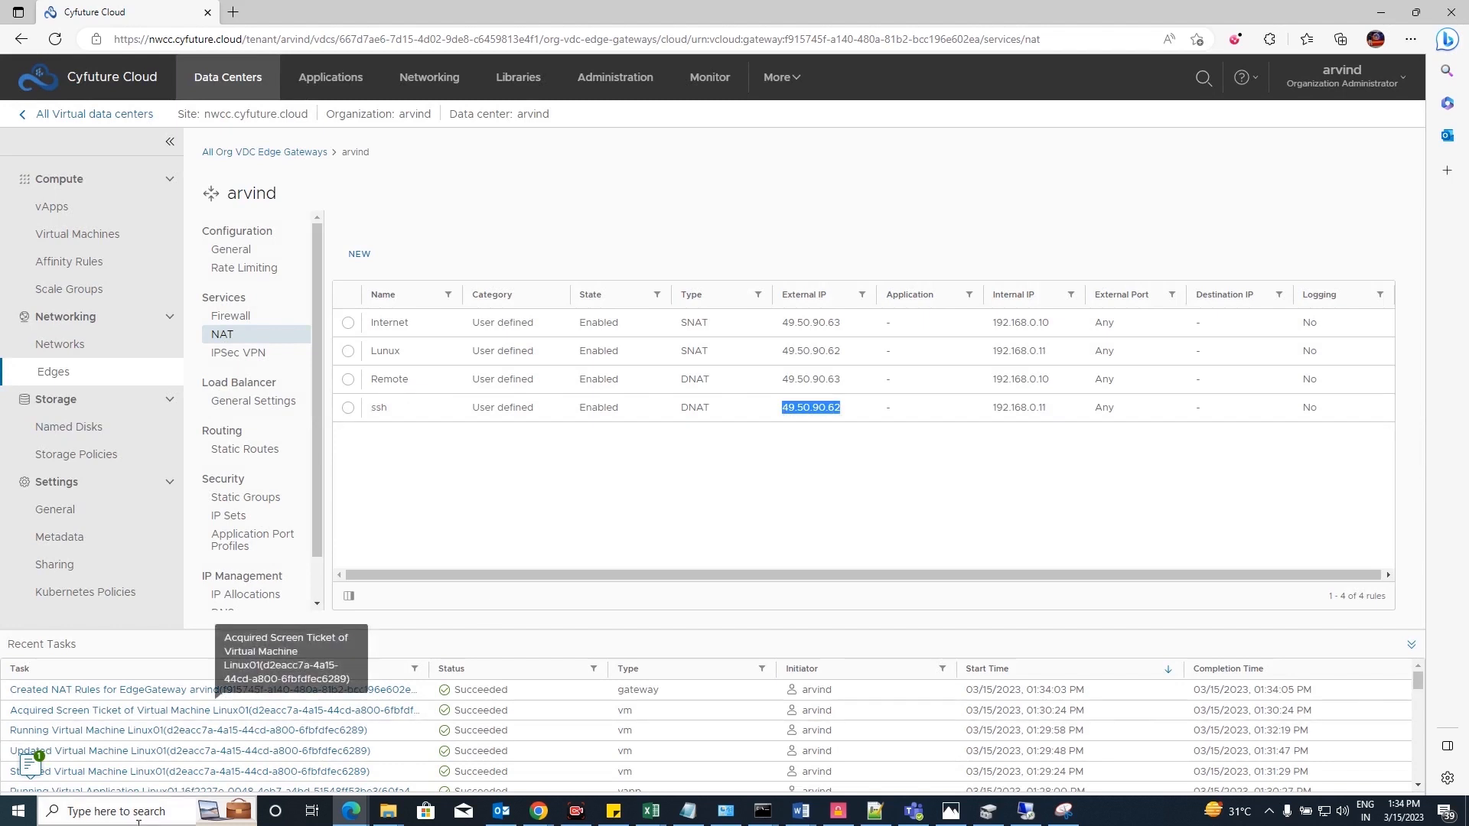
left_click(114, 812)
type("putty")
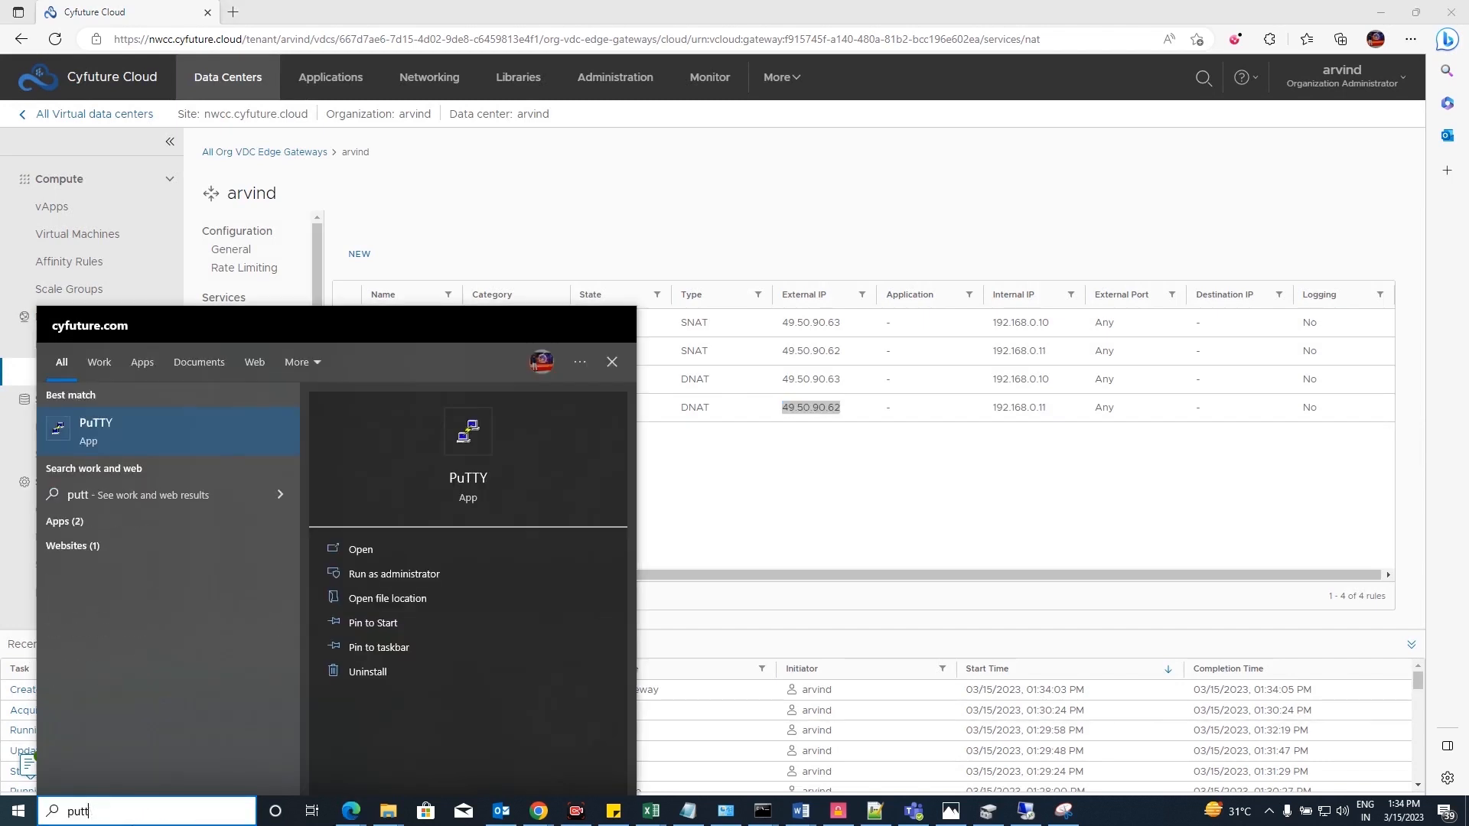
left_click(98, 429)
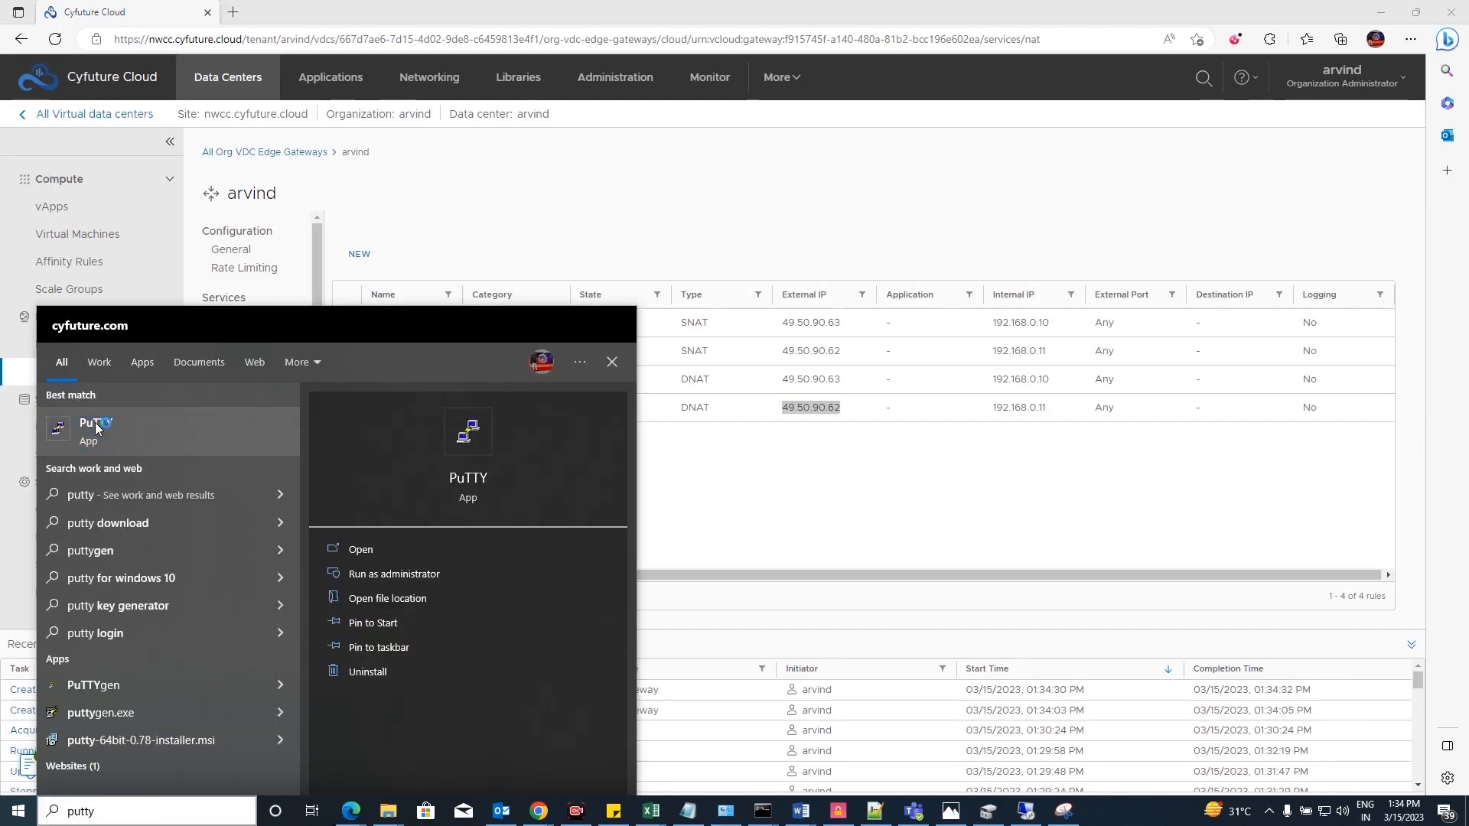
key("ctrl+v")
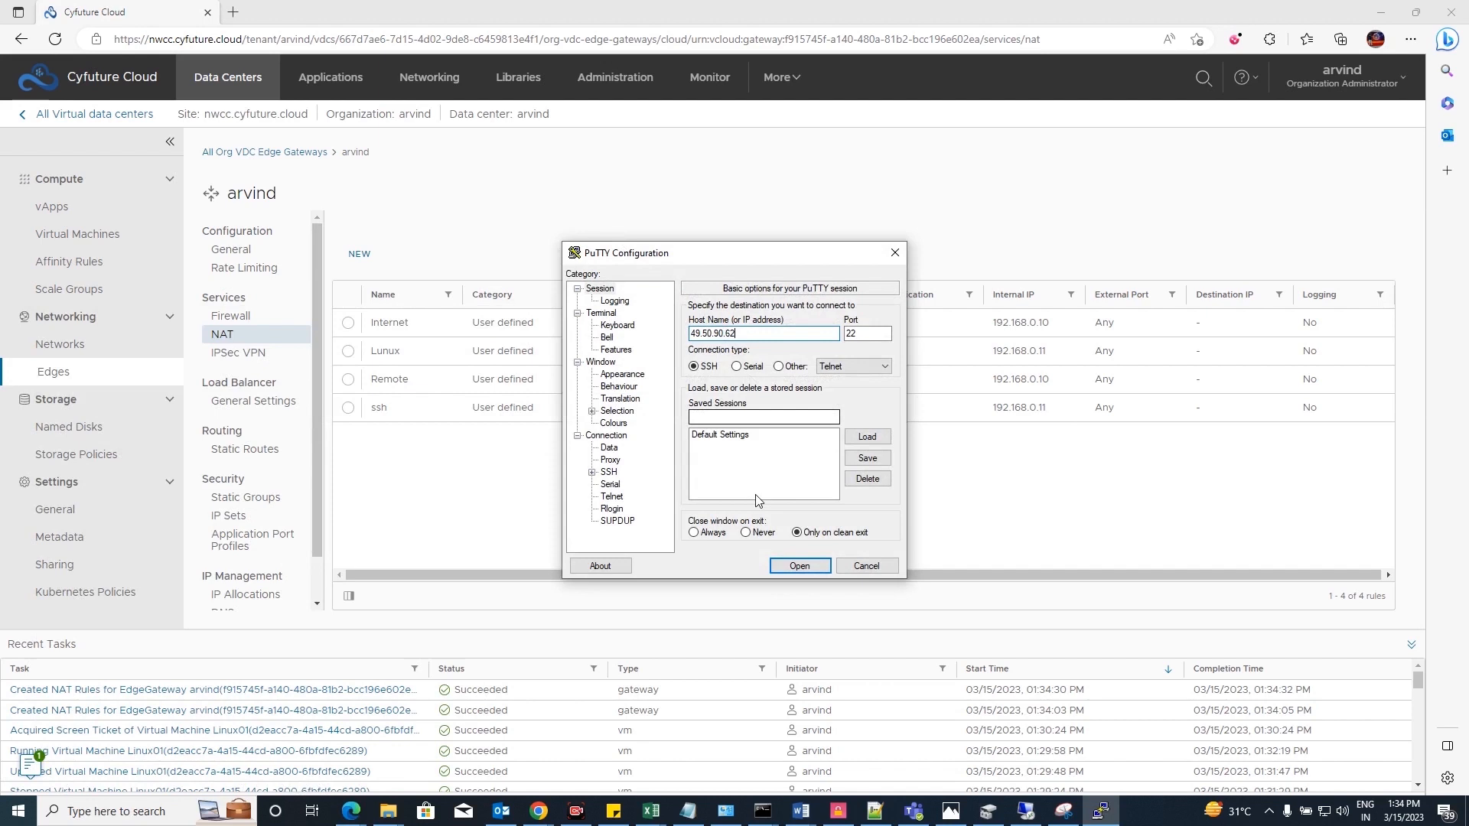
left_click(799, 567)
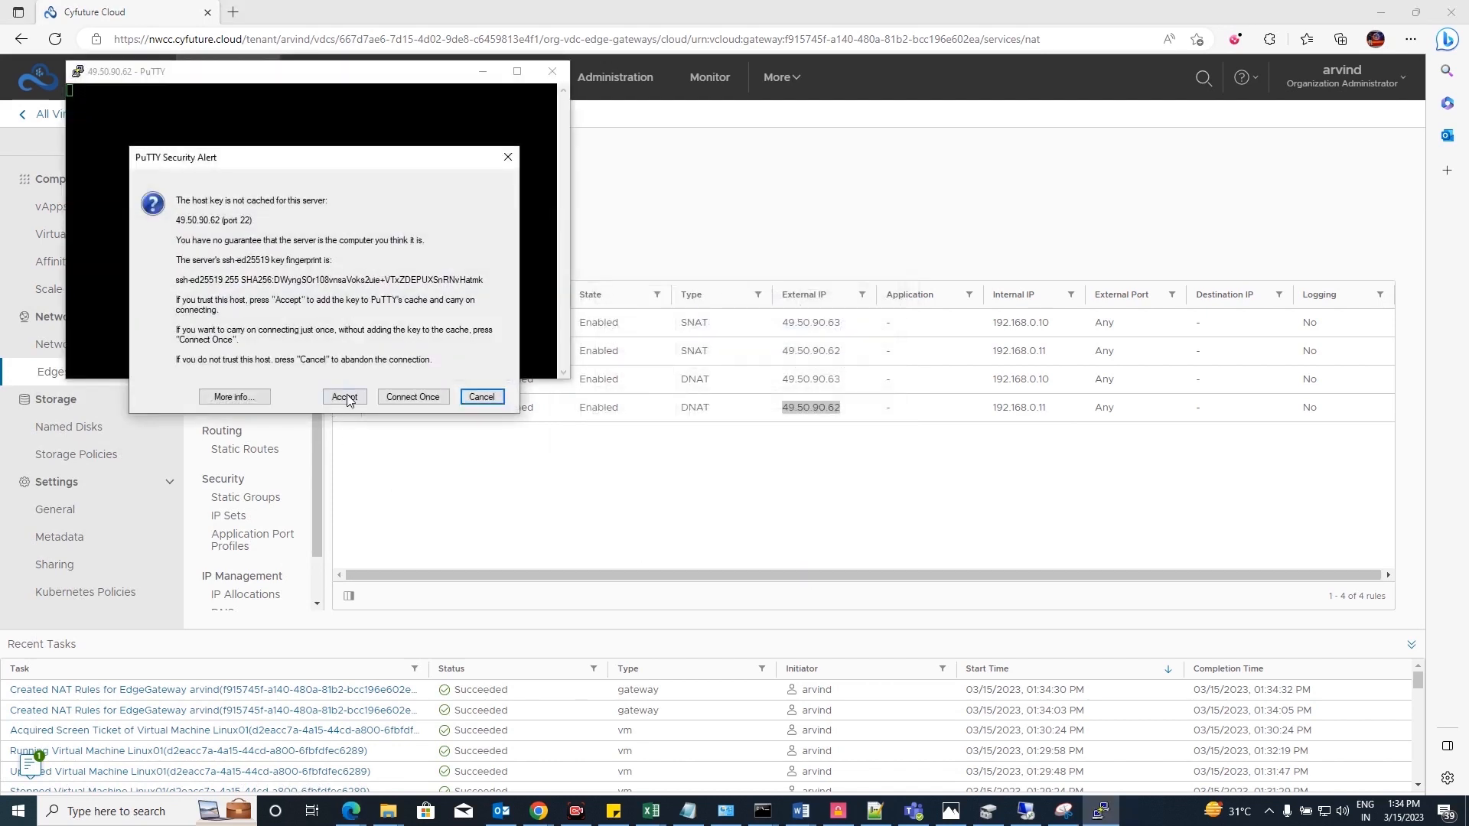
- Accept the server's host key in PuTTY and try to log in as root with the password from the Notepad note
left_click(345, 397)
type("root")
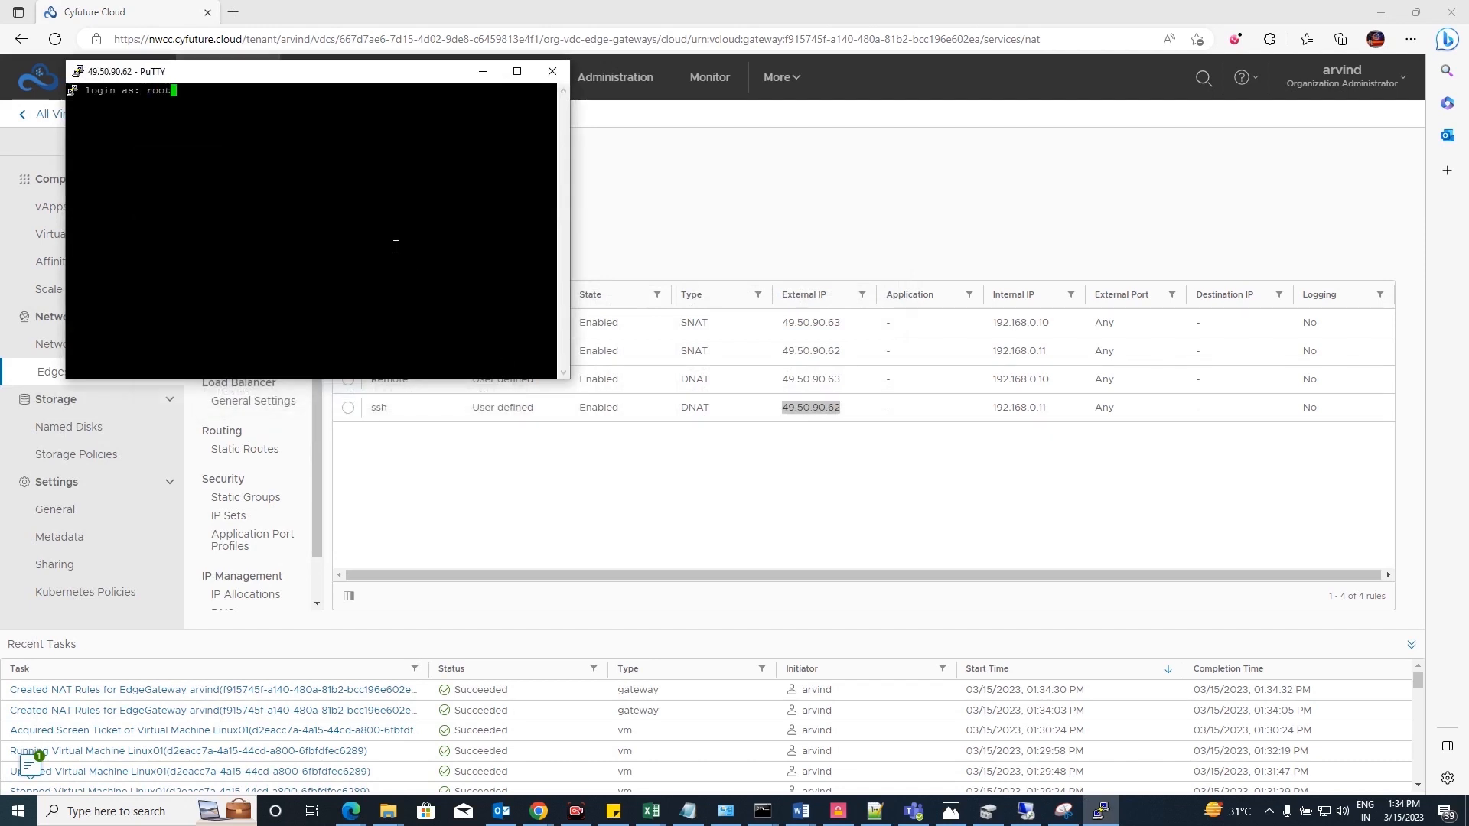
key("Return")
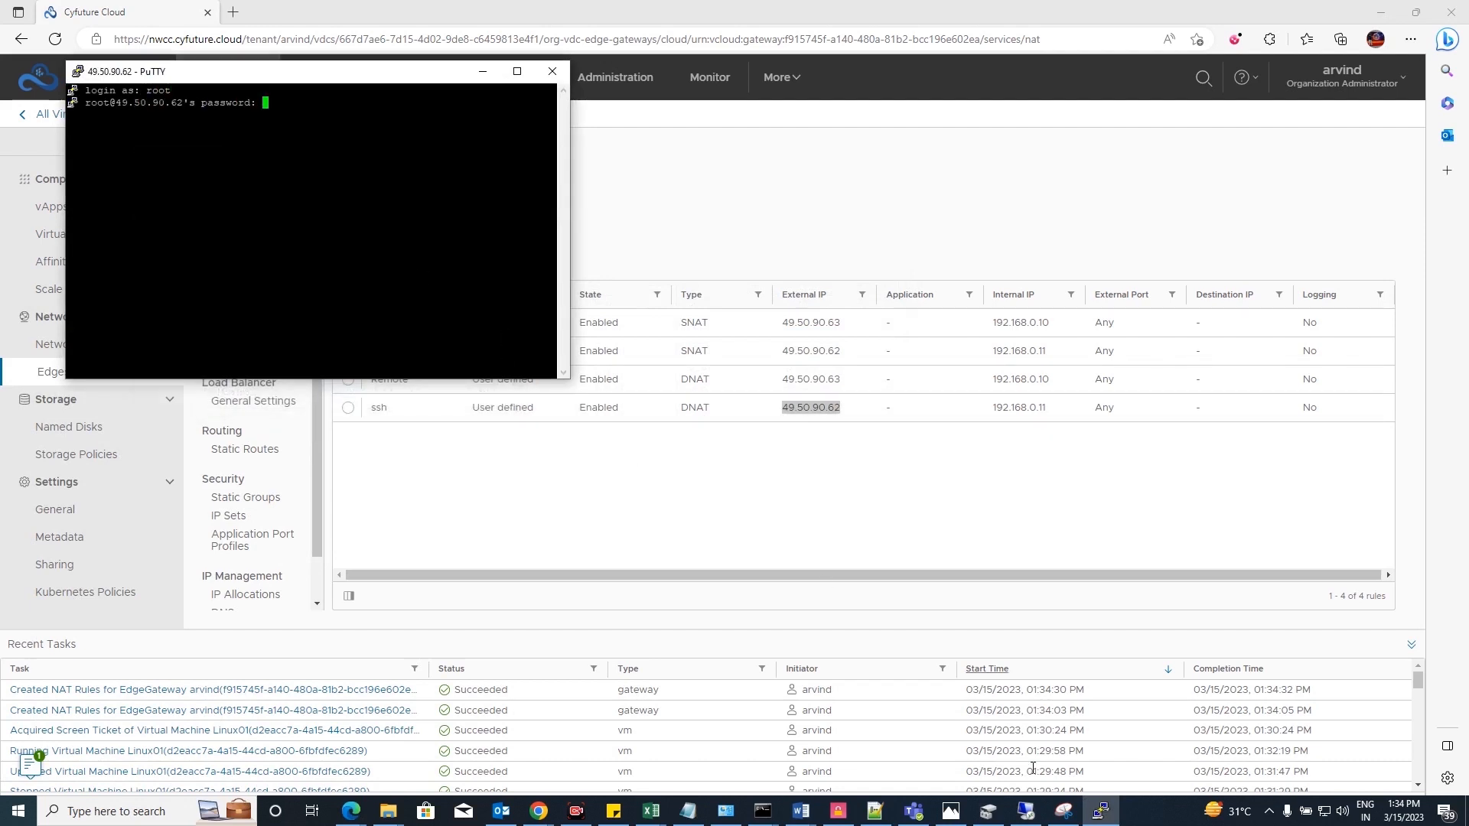
left_click(688, 811)
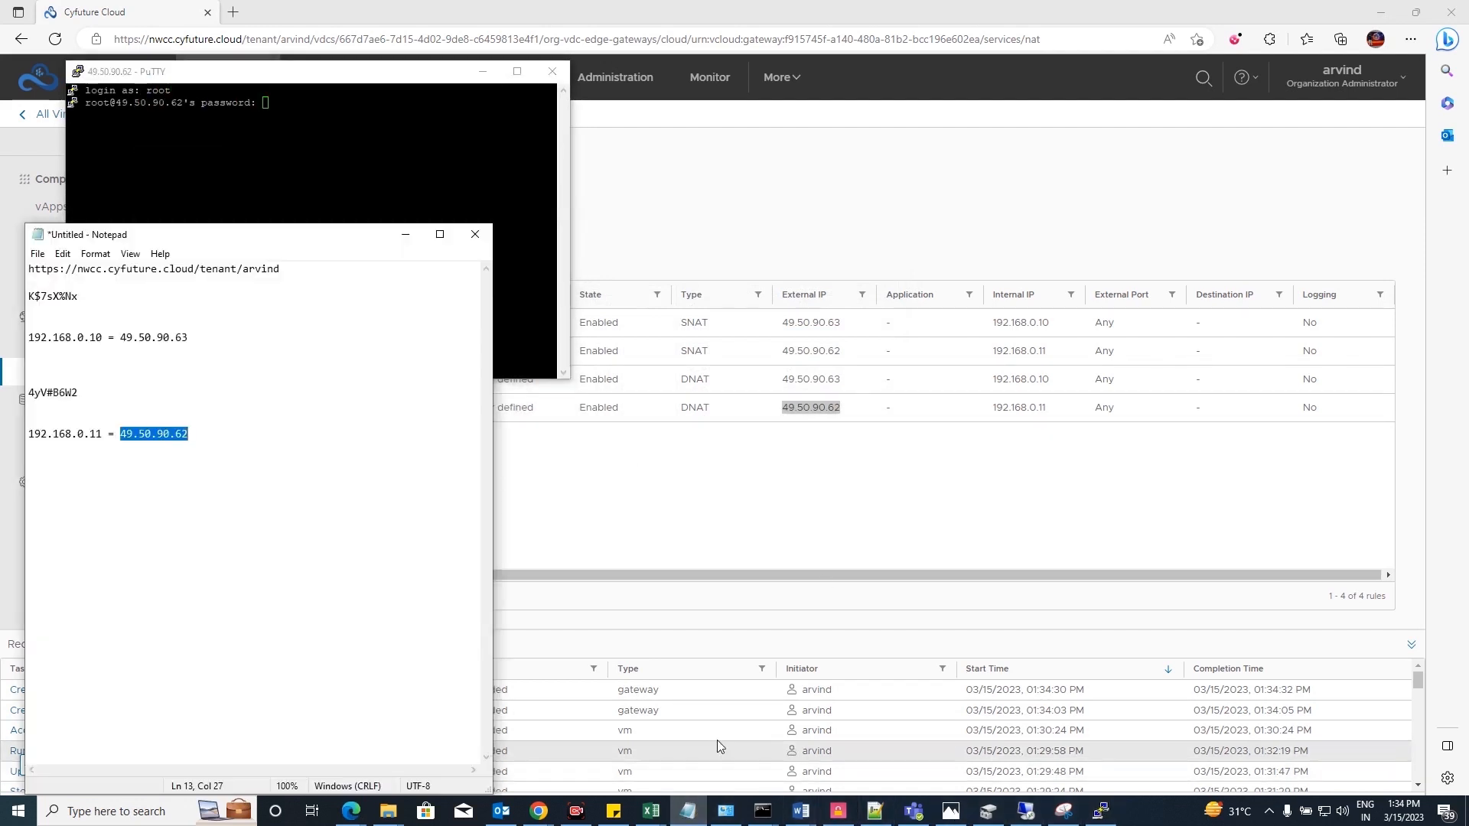
left_click(231, 514)
left_click_drag(78, 392, 28, 392)
left_click(312, 181)
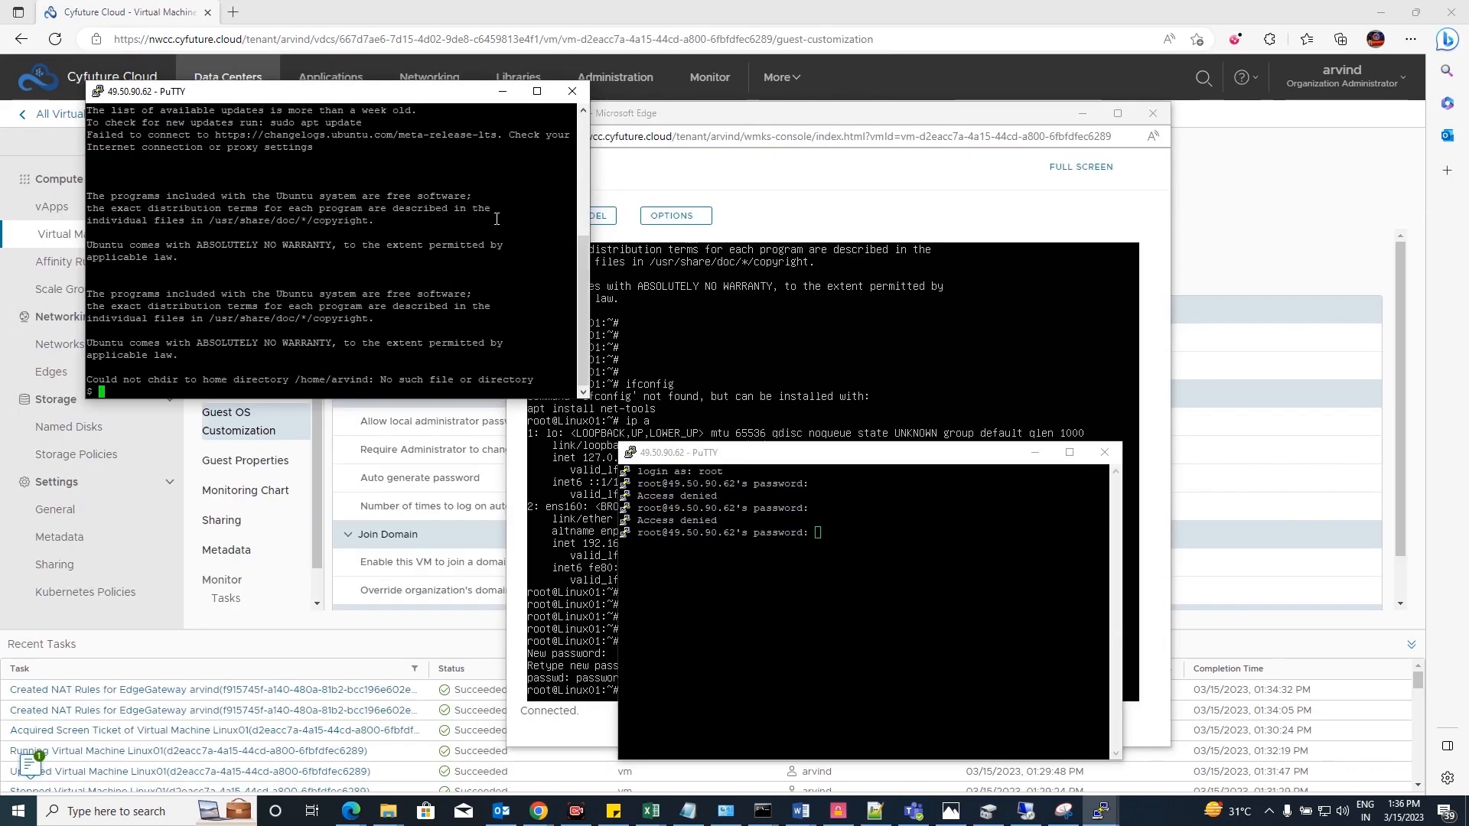
- Submit several empty lines at the shell prompt of the logged-in PuTTY session to check that it responds
key("Return")
key("Return")
key("Return")
key("Return")
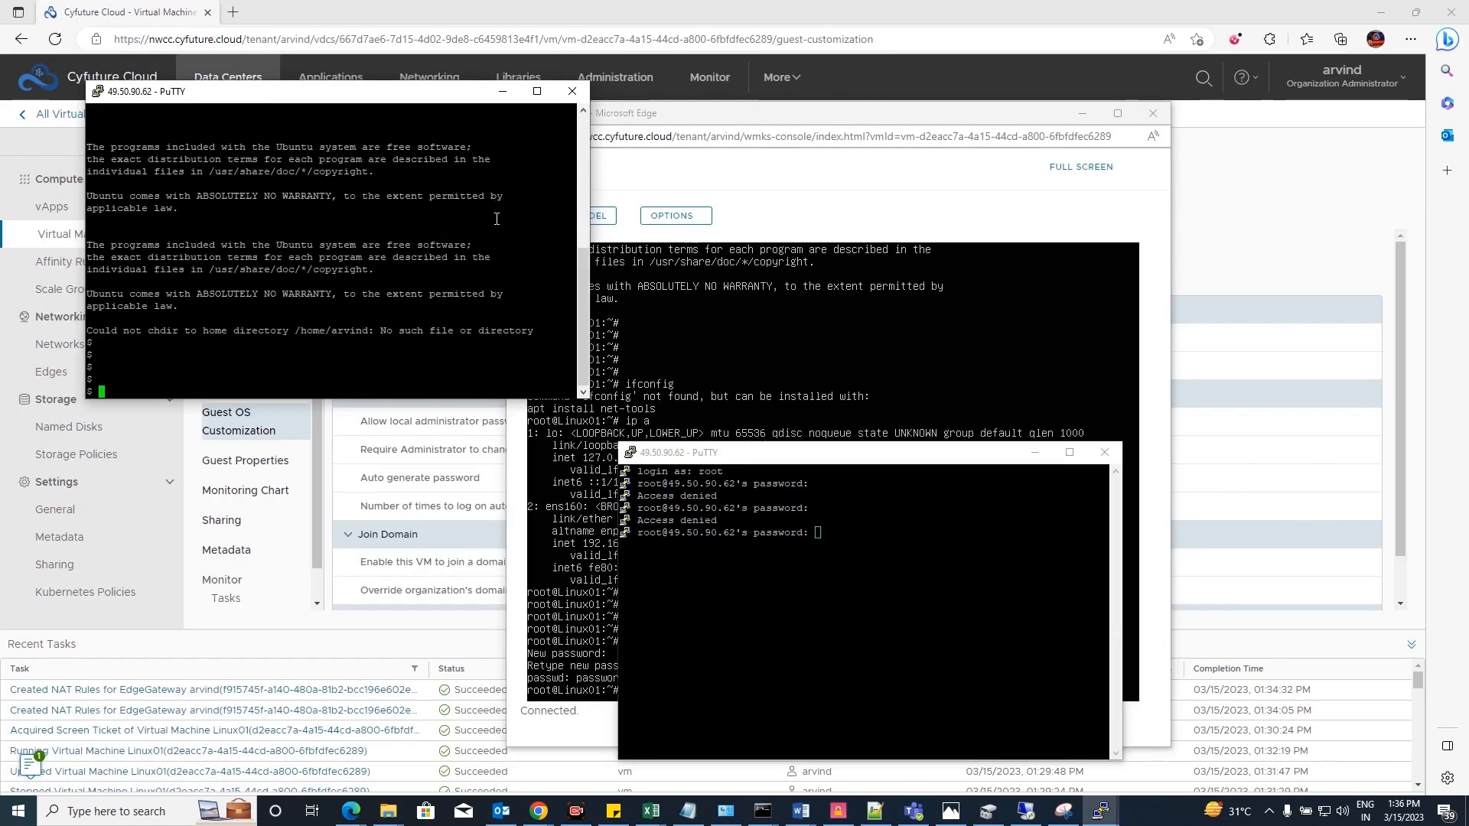